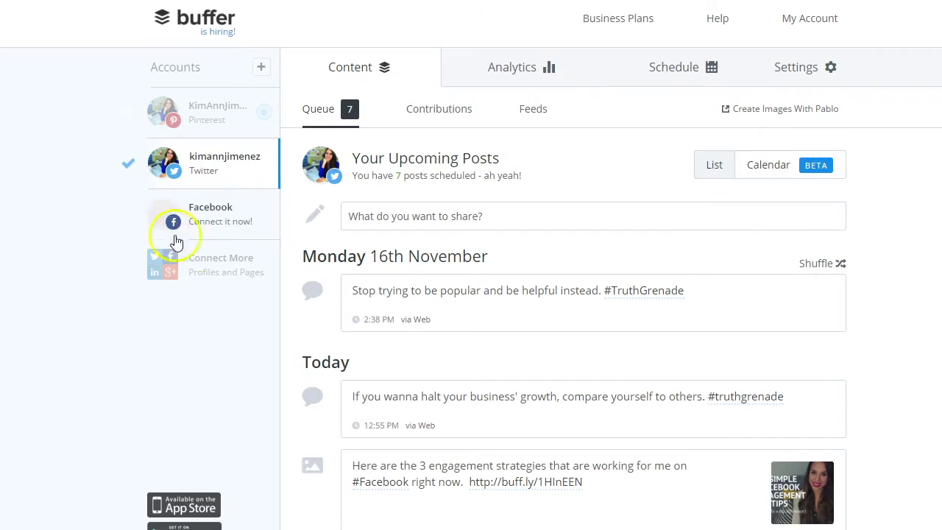
Start connecting a Facebook page to Buffer and approve the requested permissions, with posts shared with Friends
left_click(183, 268)
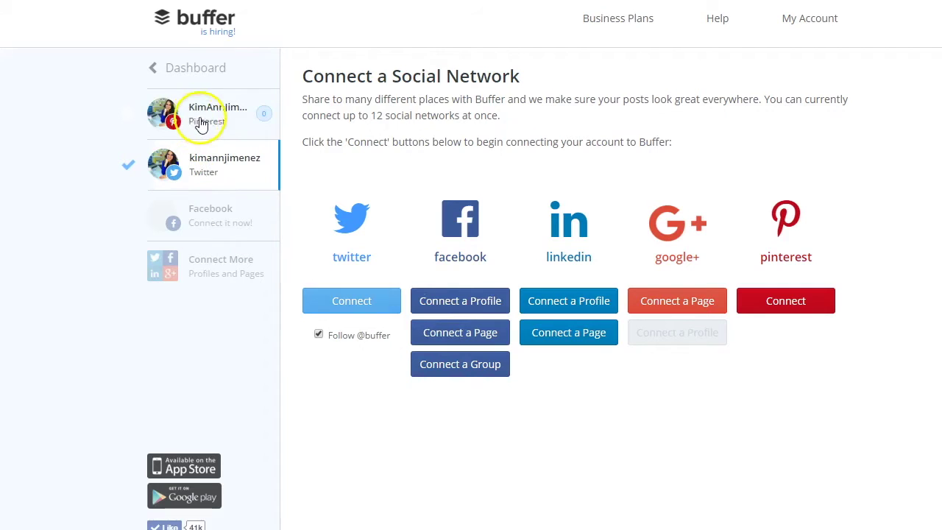
left_click(445, 337)
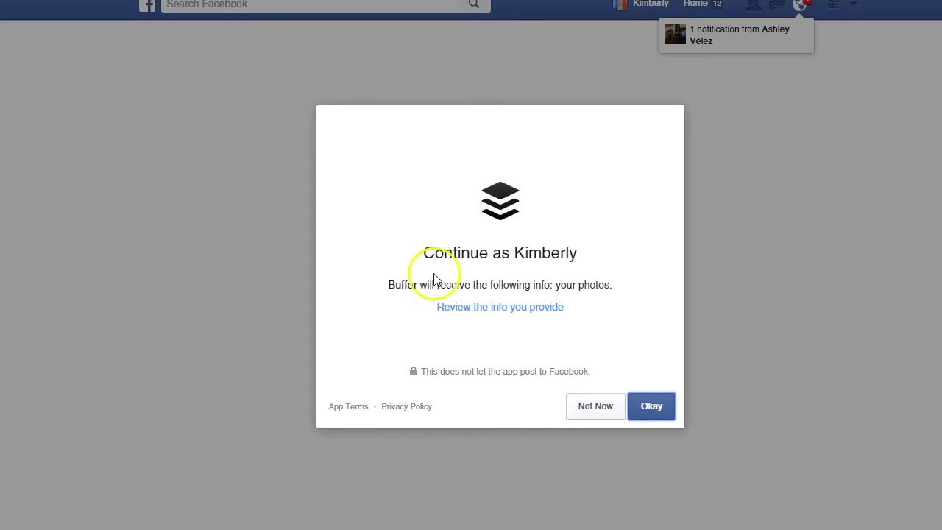
left_click(658, 409)
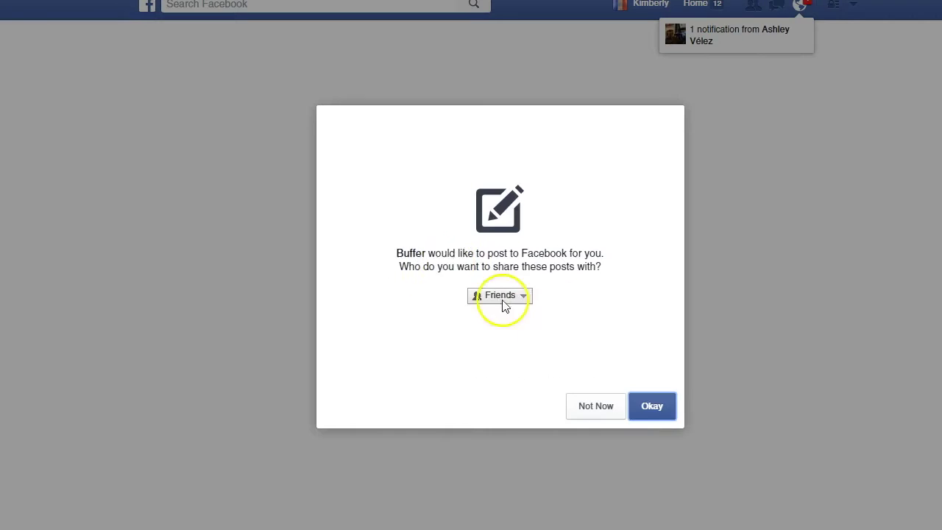
left_click(650, 409)
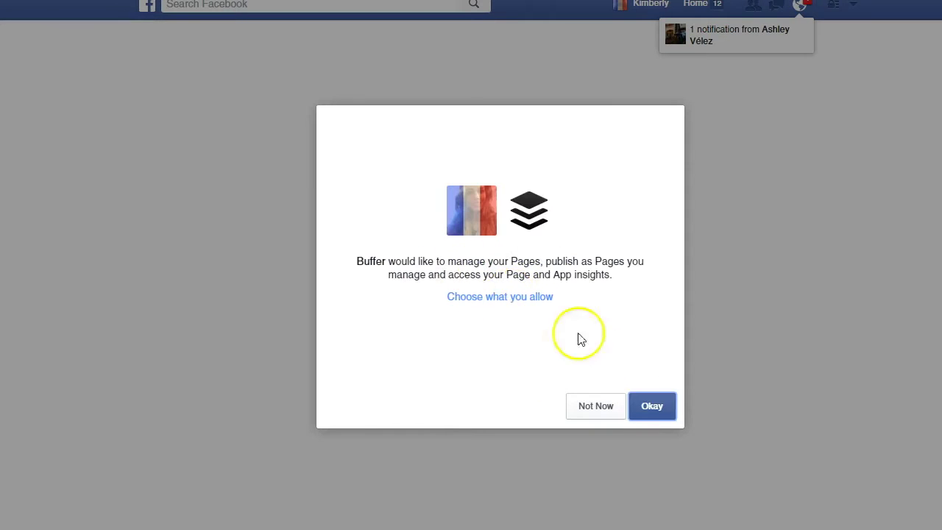
left_click(654, 412)
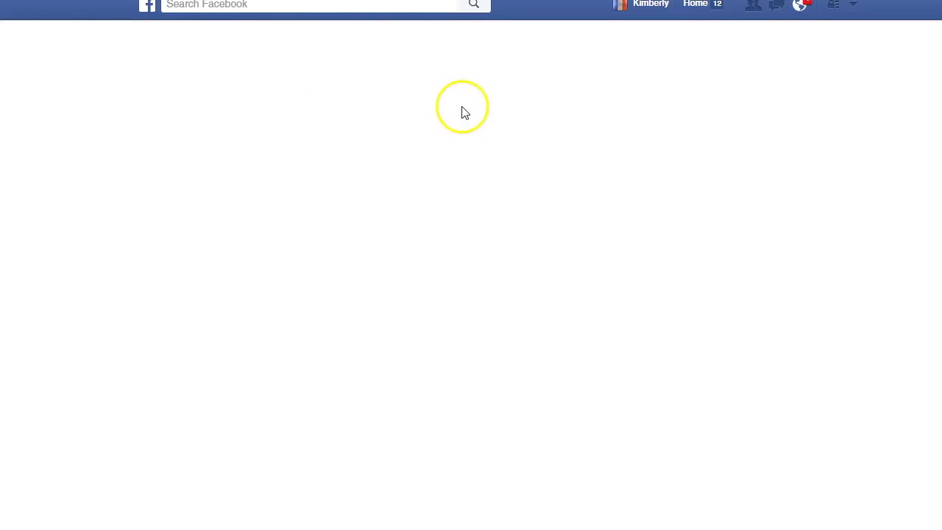
Choose the account owner's Business Person page from the Facebook page list and connect it to Buffer
scroll(444, 172, "down", 4)
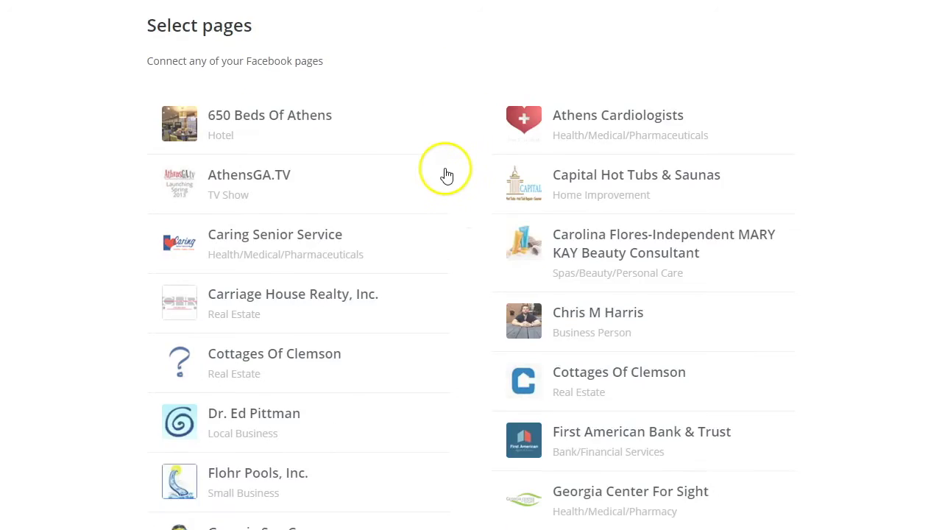
scroll(448, 169, "down", 3)
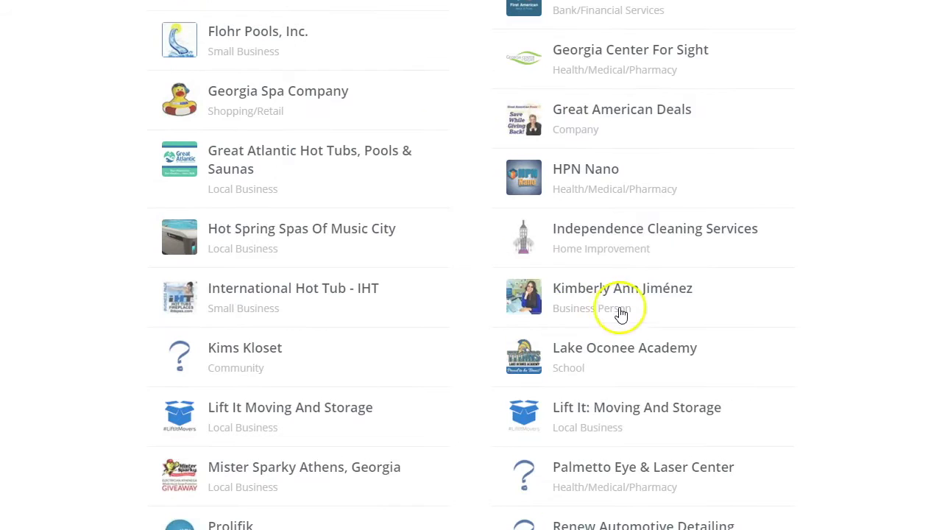
scroll(422, 353, "down", 3)
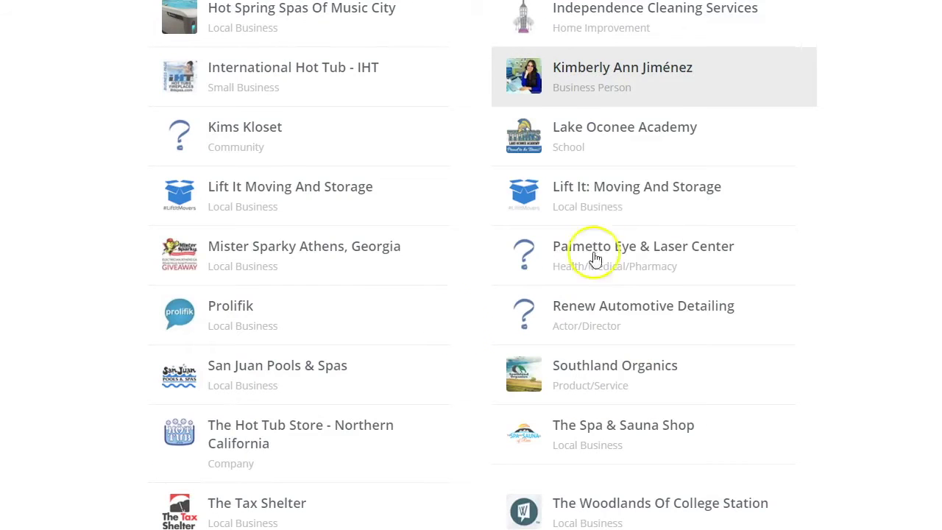
scroll(622, 174, "down", 3)
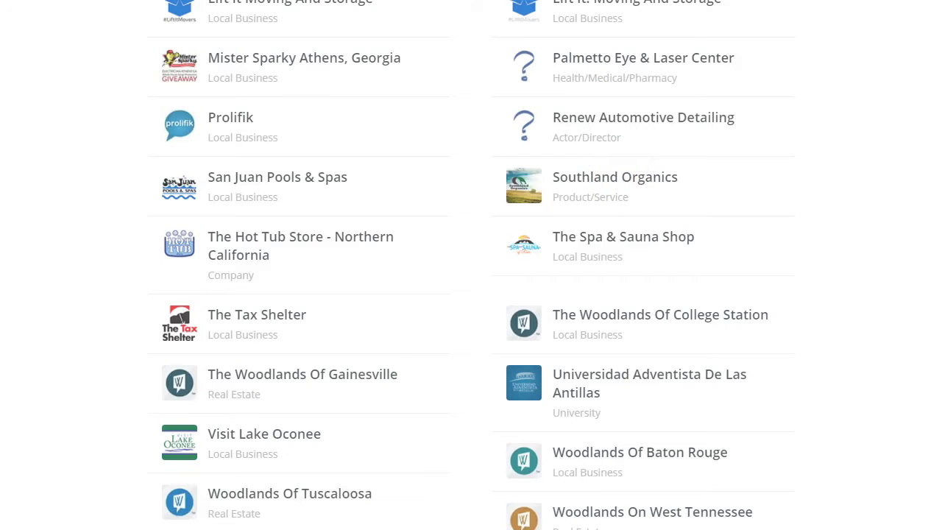
scroll(474, 294, "down", 2)
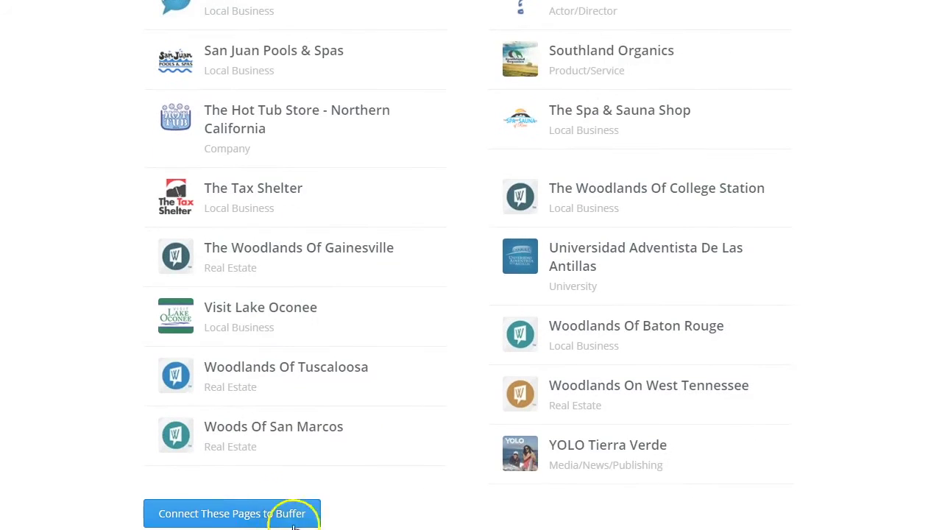
left_click(259, 515)
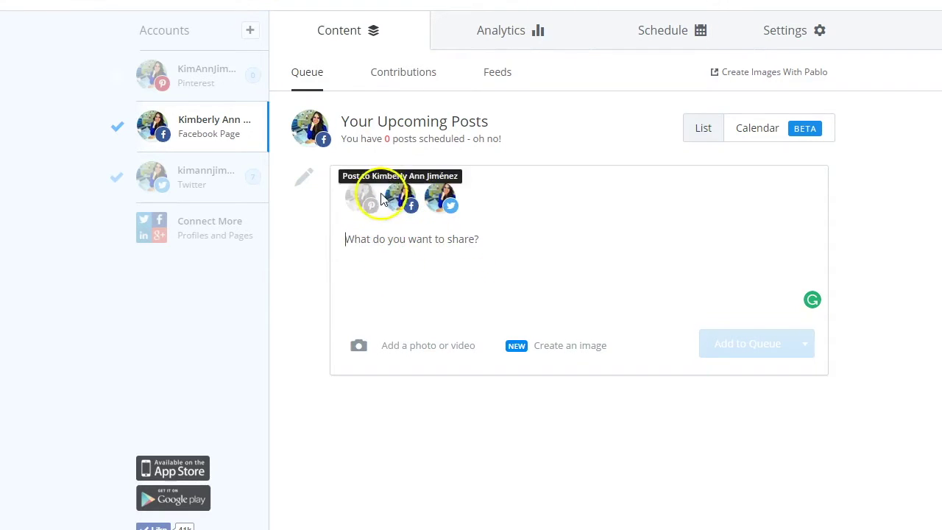
Write a new post reading "I love Buffer." for the Facebook page and Twitter account
left_click(407, 236)
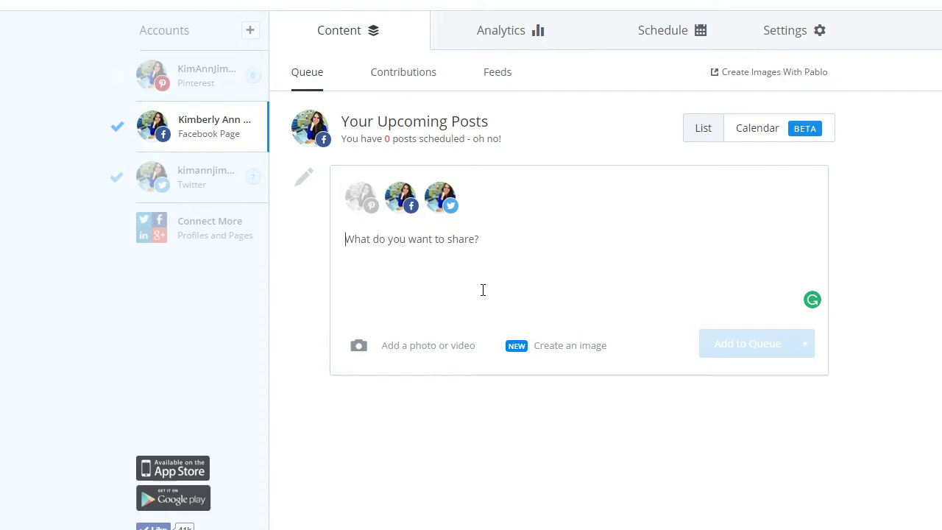
type("I love Buffer.")
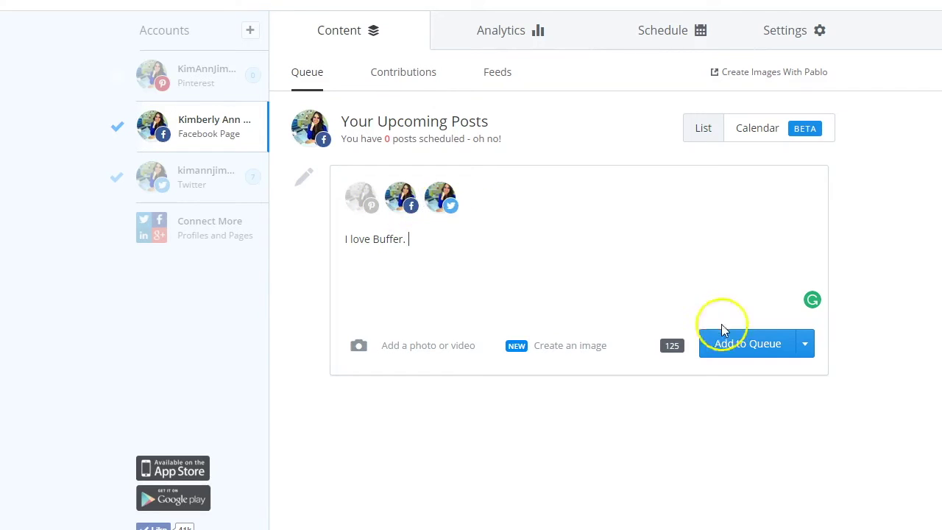
left_click(804, 350)
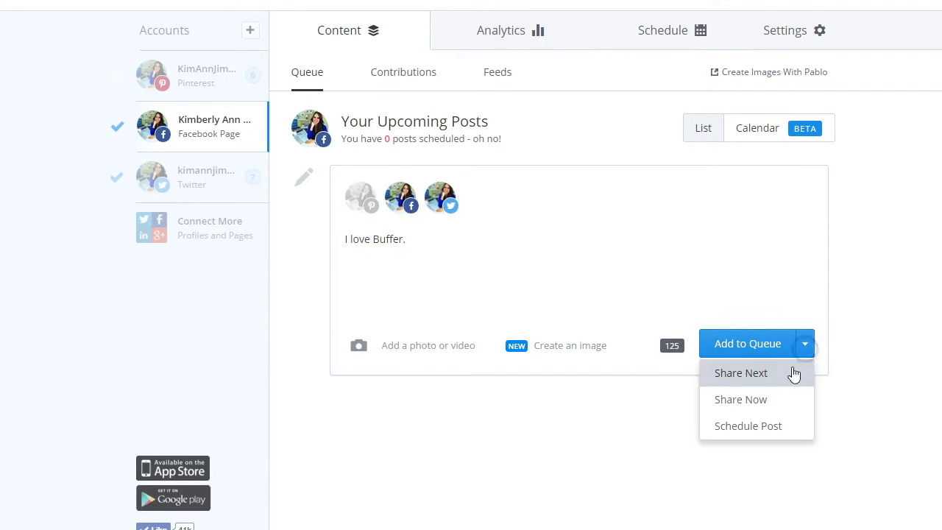
left_click(767, 430)
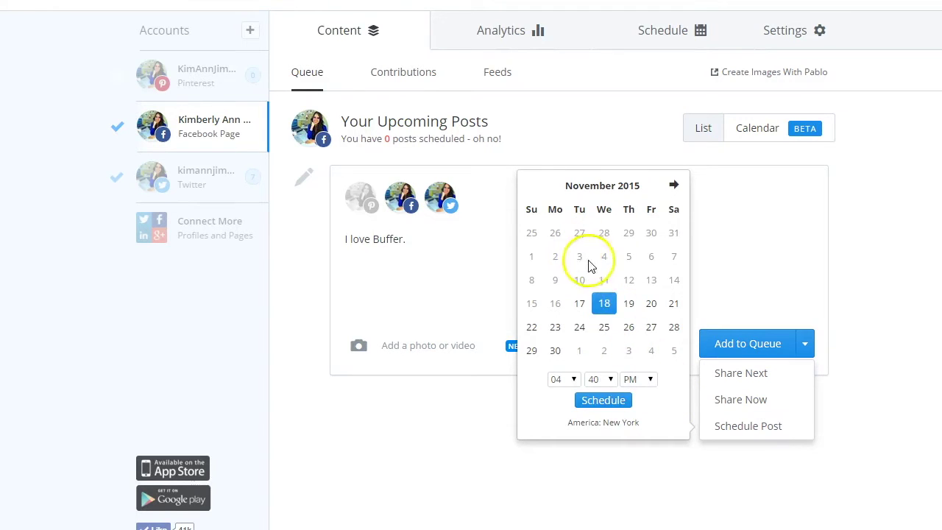
left_click(809, 179)
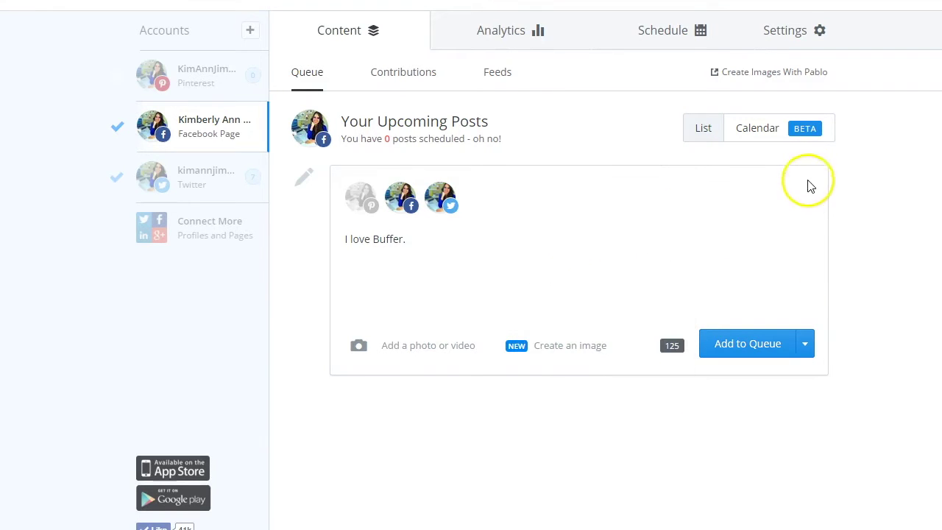
Add the Pinterest account as a destination for the post and pin it to the Facebook Strategies board
left_click(359, 206)
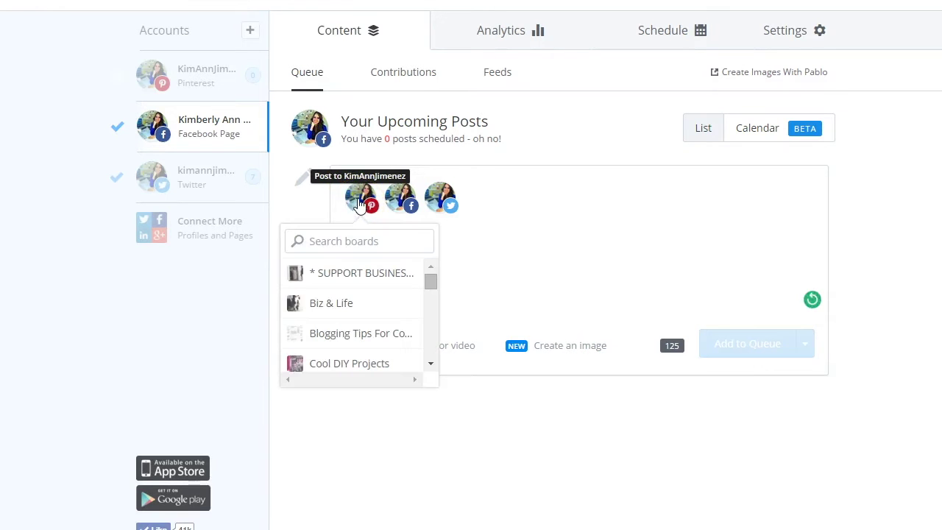
left_click_drag(431, 277, 430, 307)
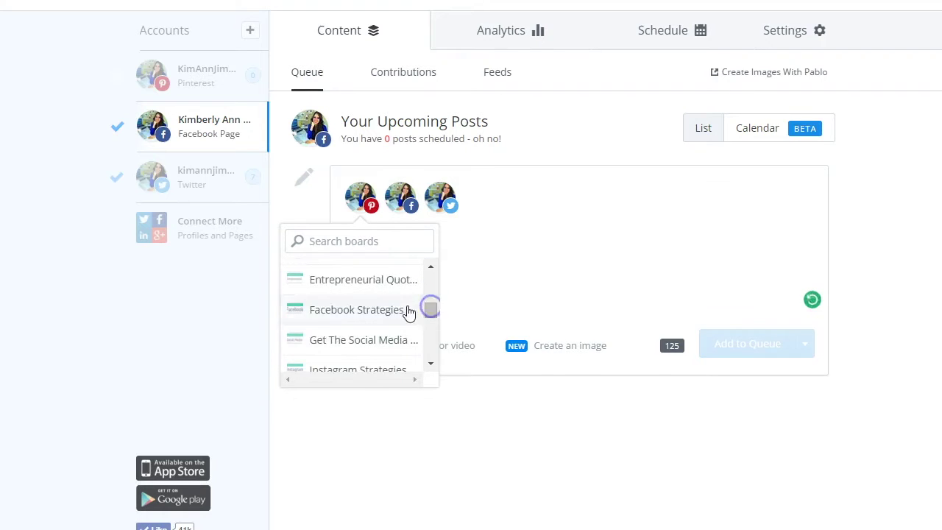
left_click(410, 311)
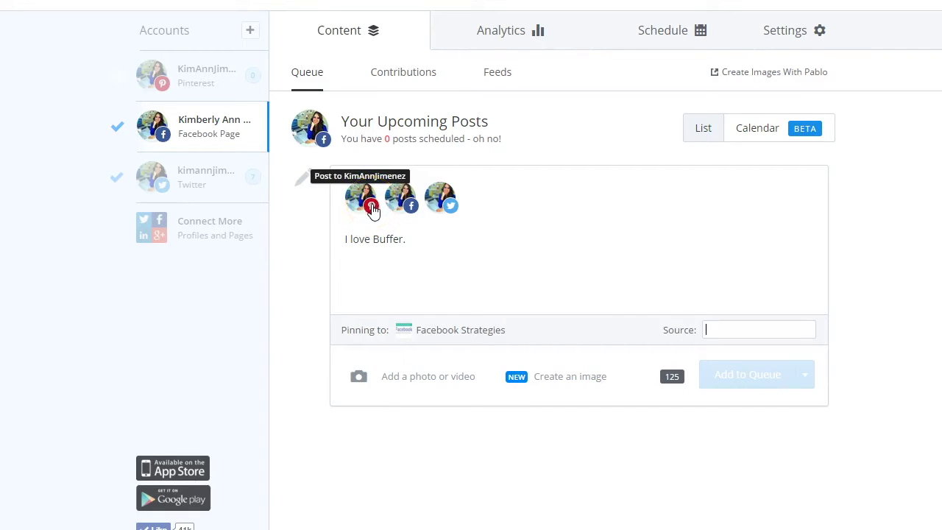
left_click_drag(353, 238, 416, 230)
left_click(387, 246)
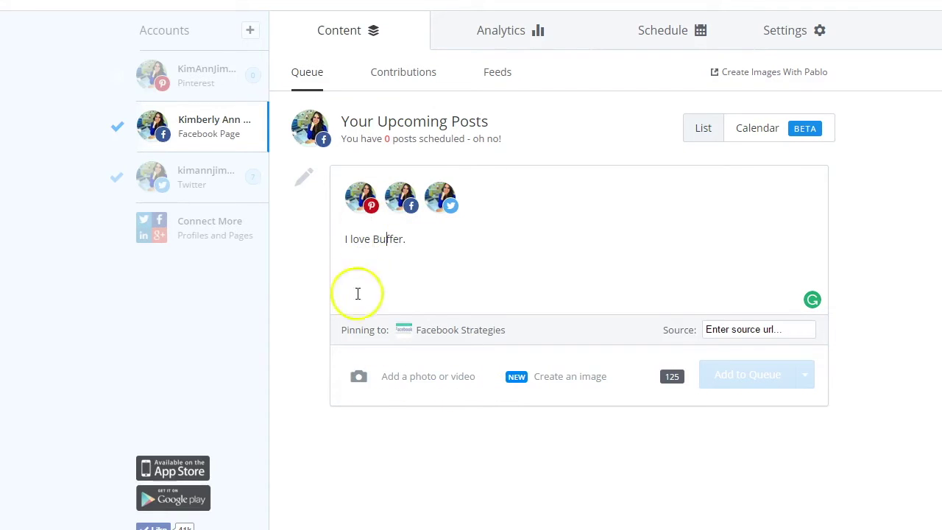
left_click(403, 200)
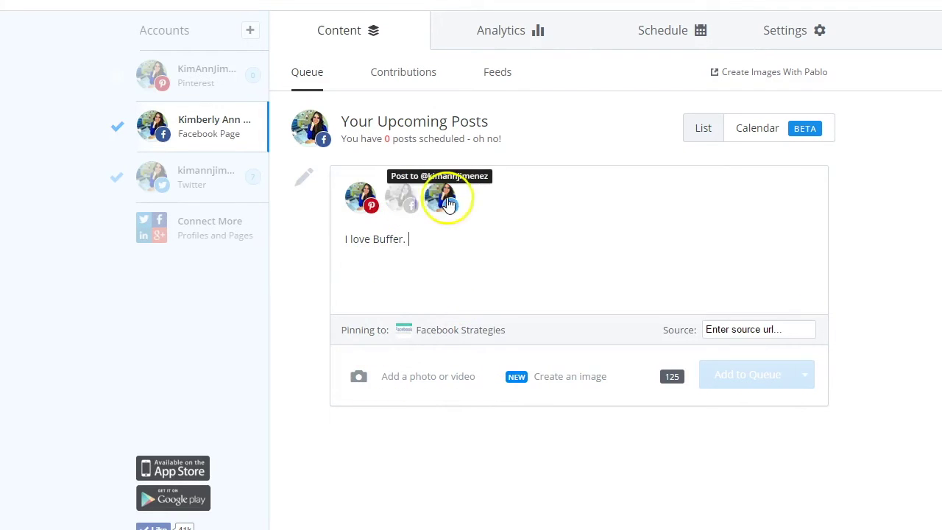
left_click(443, 197)
left_click(445, 200)
left_click(397, 198)
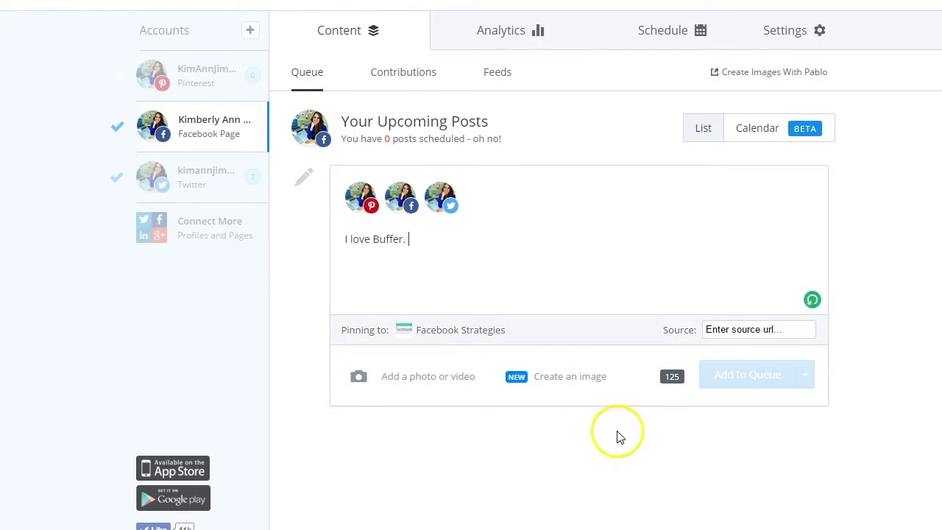
Open the image creator for the post and use the misty forest valley photo as the background
left_click(566, 378)
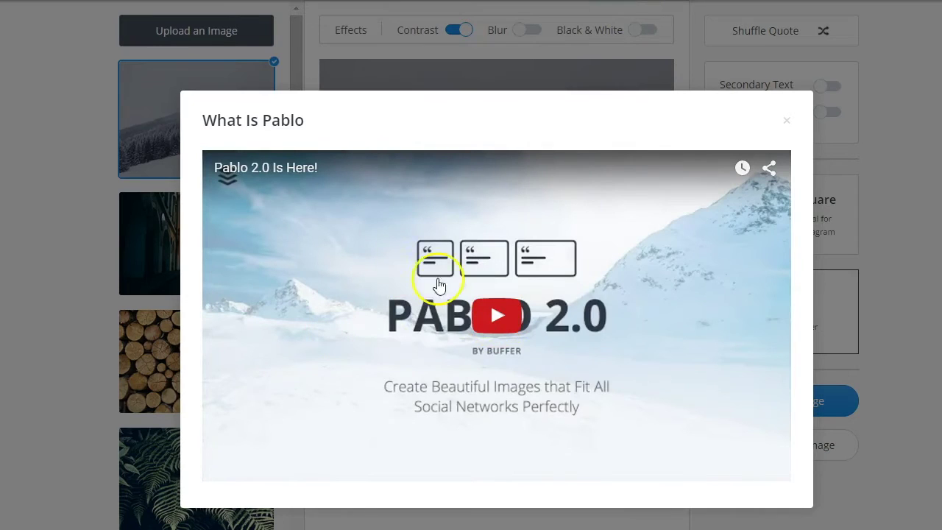
left_click(508, 320)
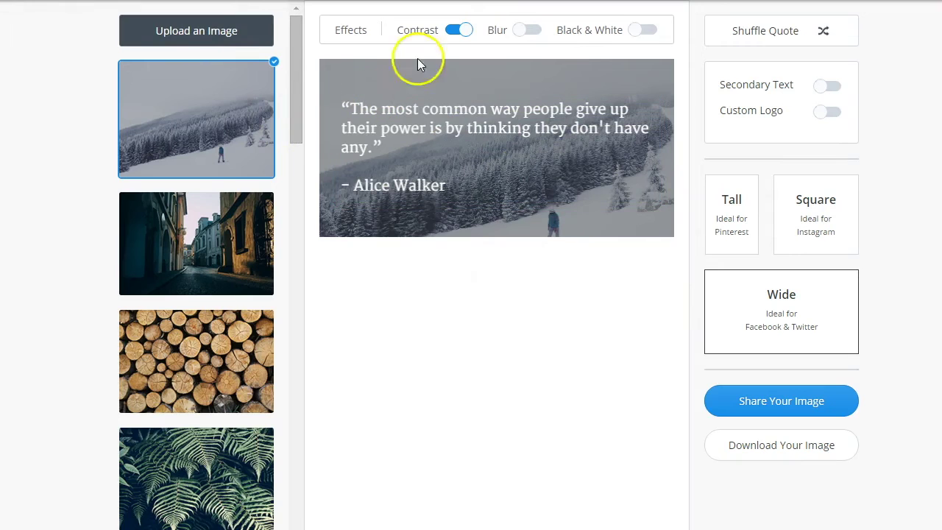
left_click(169, 387)
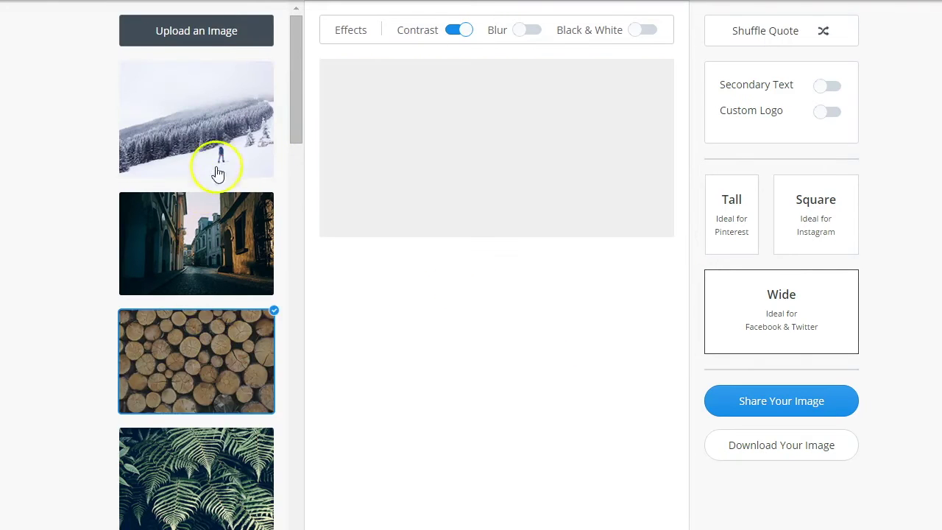
scroll(221, 176, "down", 2)
left_click(231, 340)
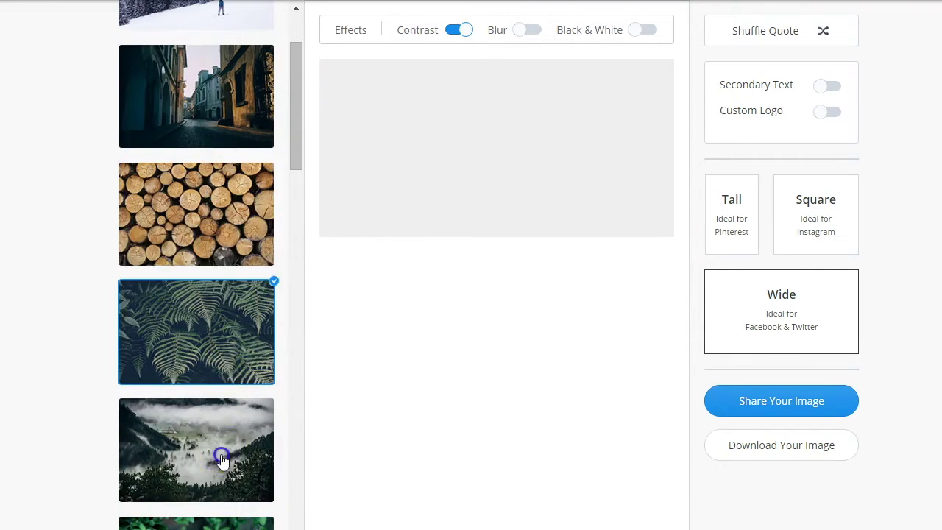
left_click(221, 459)
scroll(225, 387, "down", 6)
scroll(250, 335, "up", 8)
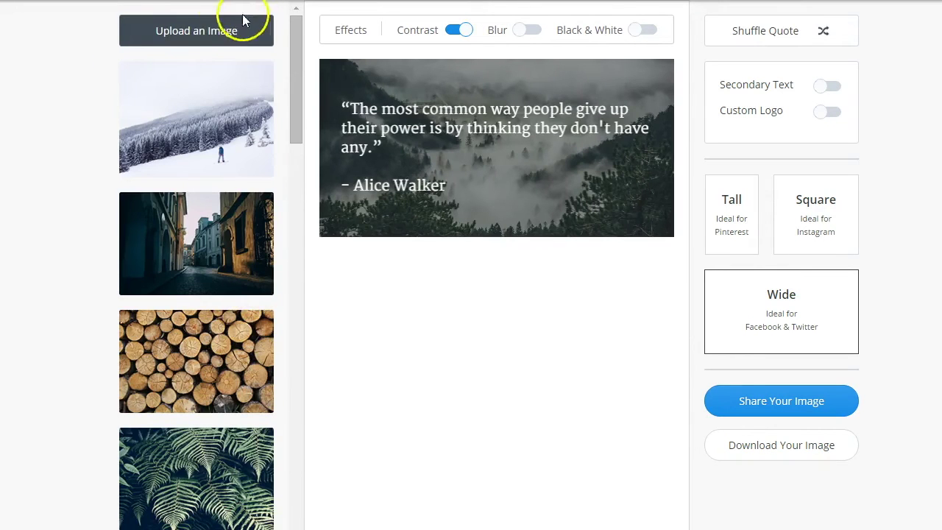
Change the font of the quote on the image to Josefin Slab
triple_click(435, 119)
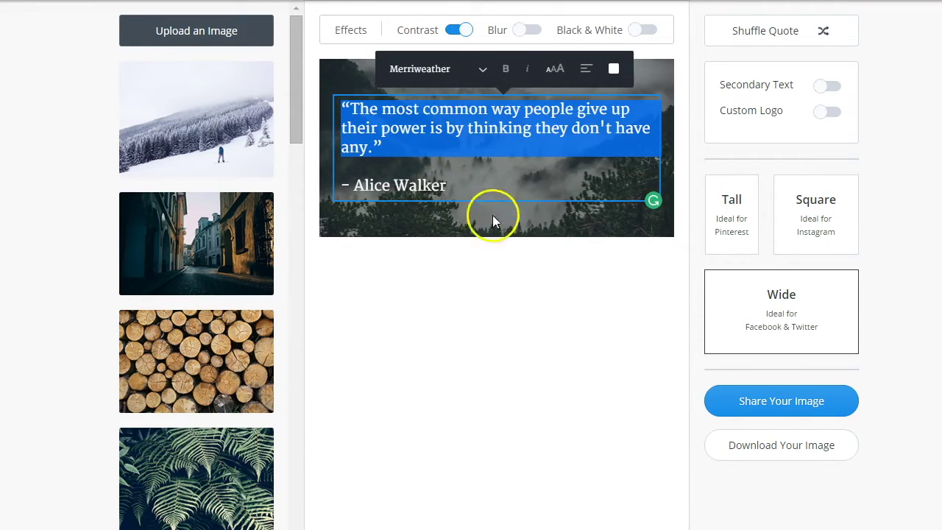
left_click(467, 253)
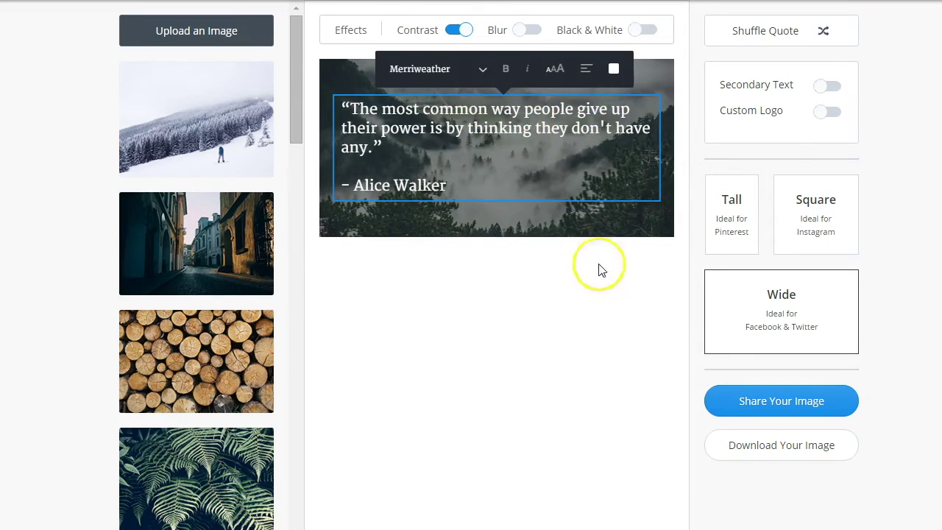
left_click(420, 69)
left_click(437, 134)
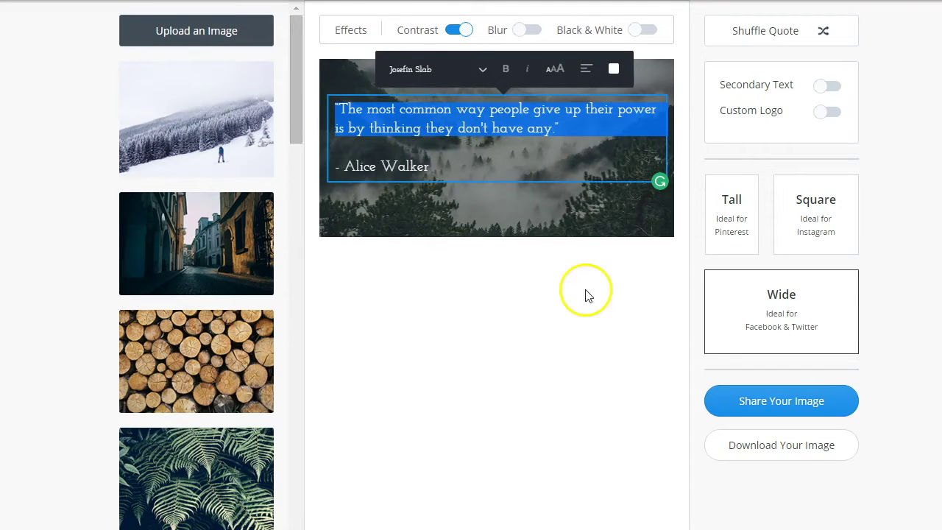
left_click(508, 164)
left_click(401, 69)
left_click(401, 69)
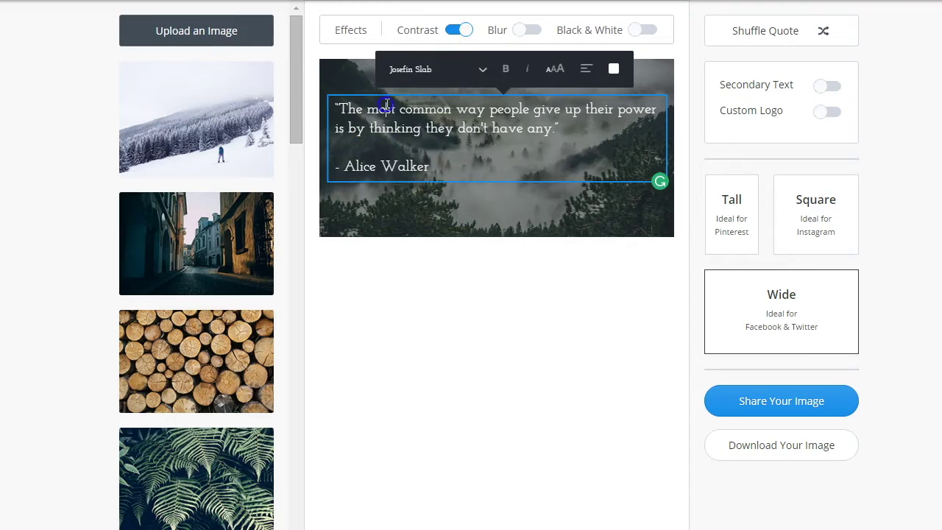
left_click_drag(386, 105, 497, 141)
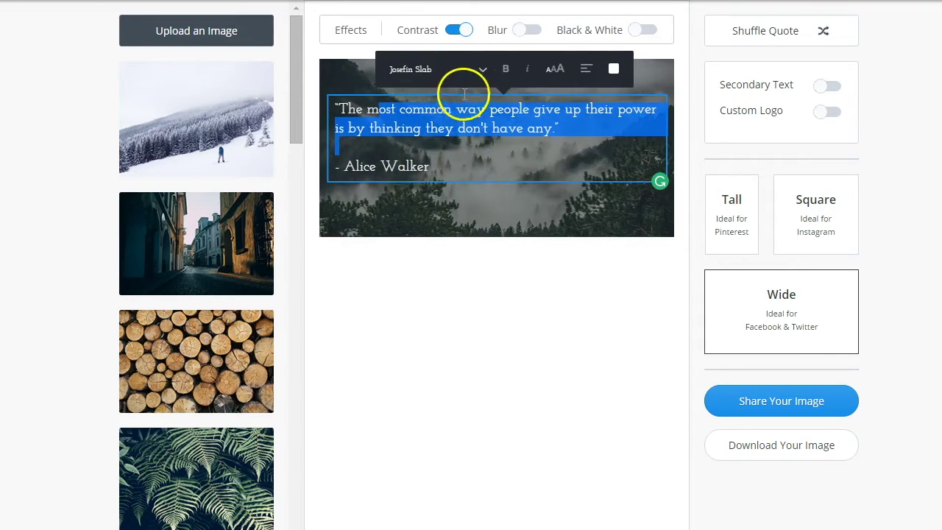
left_click(677, 56)
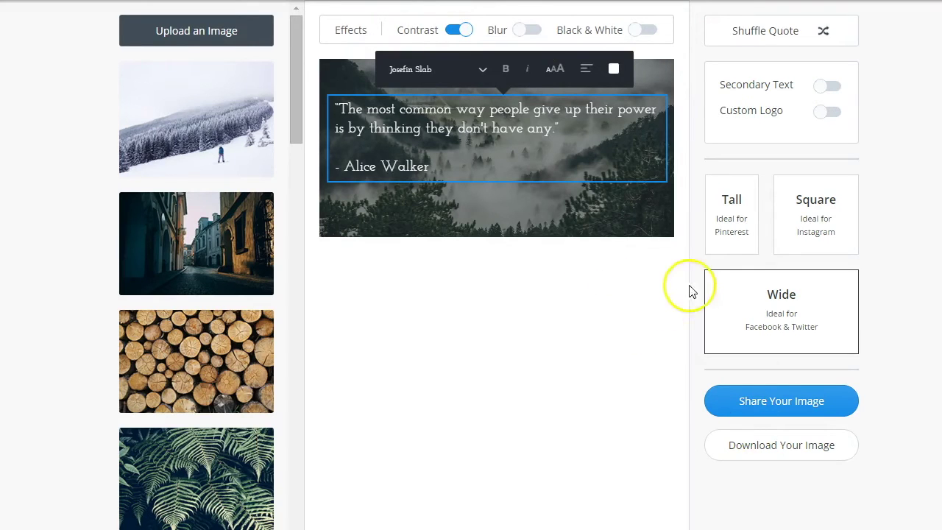
Try the Tall image format for Pinterest and switch the image to the Square format for Instagram
left_click(718, 217)
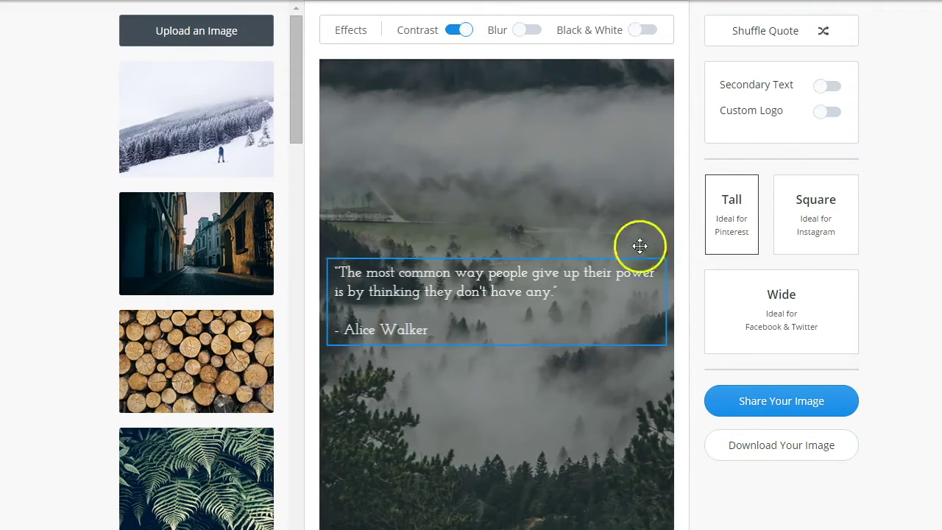
left_click(813, 213)
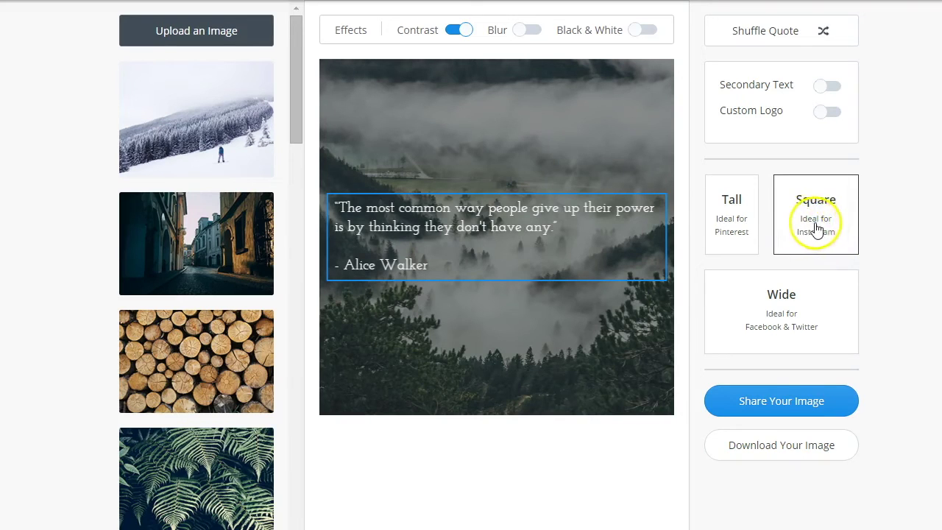
Switch the quote image to the Wide format for Facebook and Twitter, and start sending it to Twitter
left_click(801, 312)
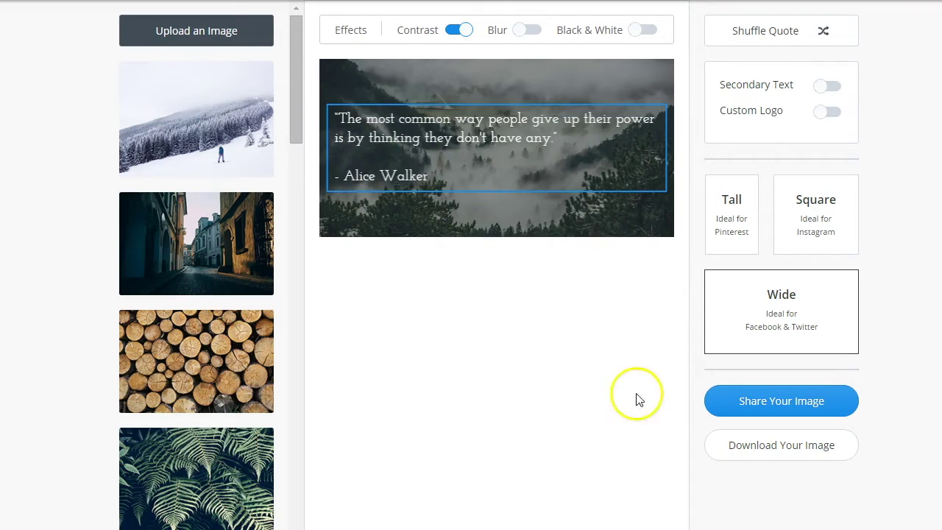
left_click(785, 401)
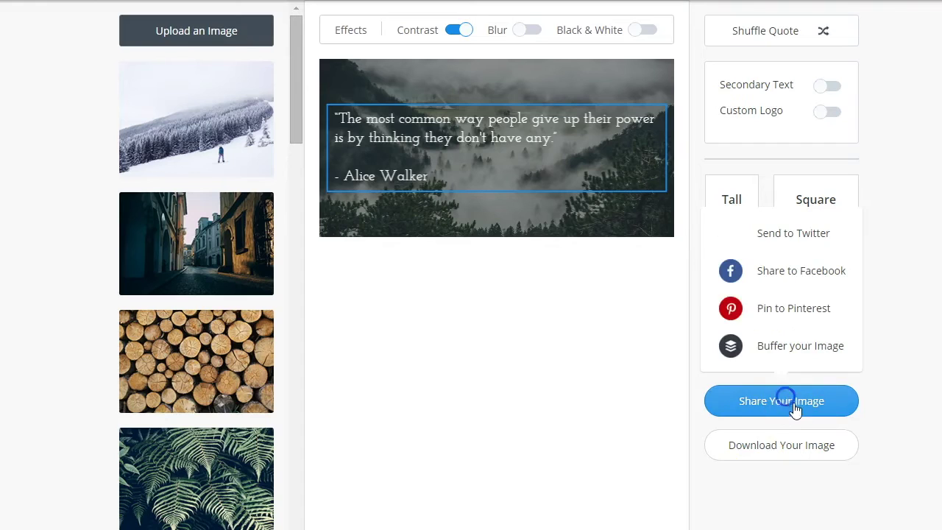
left_click(761, 234)
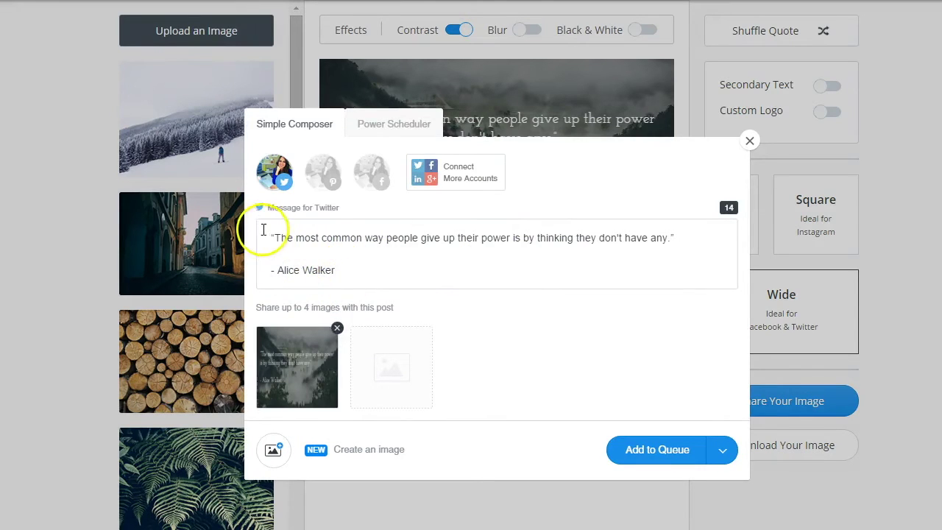
Examine the tweet's prefilled quote text and its sharing-time options, and close the composer without posting
left_click_drag(267, 235, 375, 263)
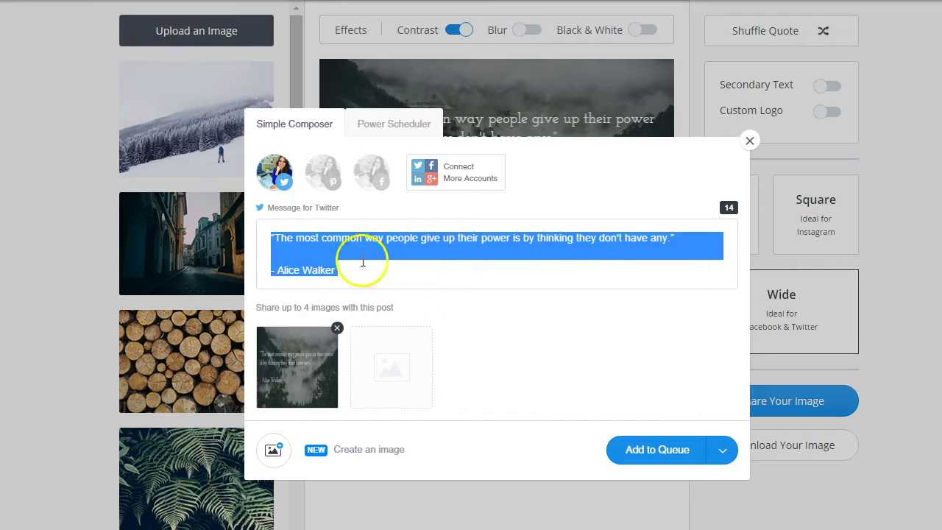
left_click(723, 455)
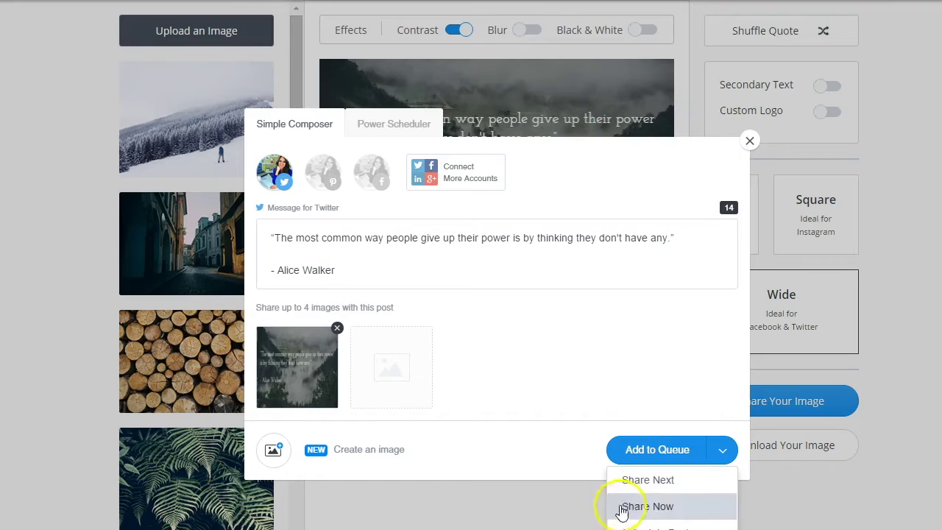
left_click(748, 145)
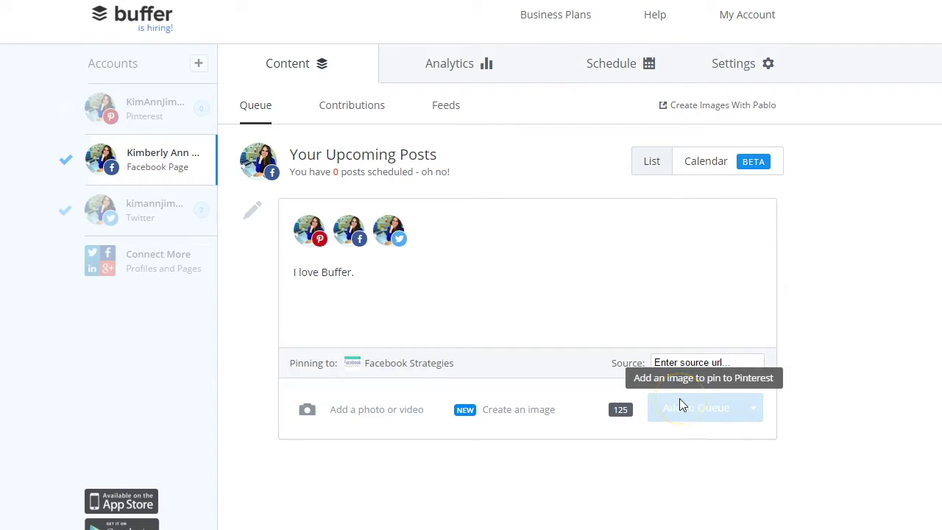
Exclude Saturday from the Facebook page's posting schedule and add a posting time at 02:03 PM
left_click(634, 70)
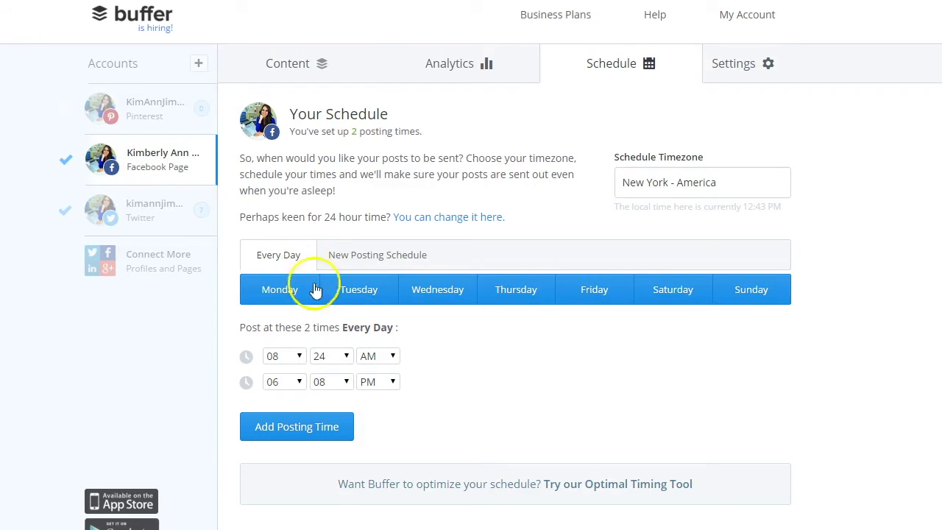
left_click(689, 300)
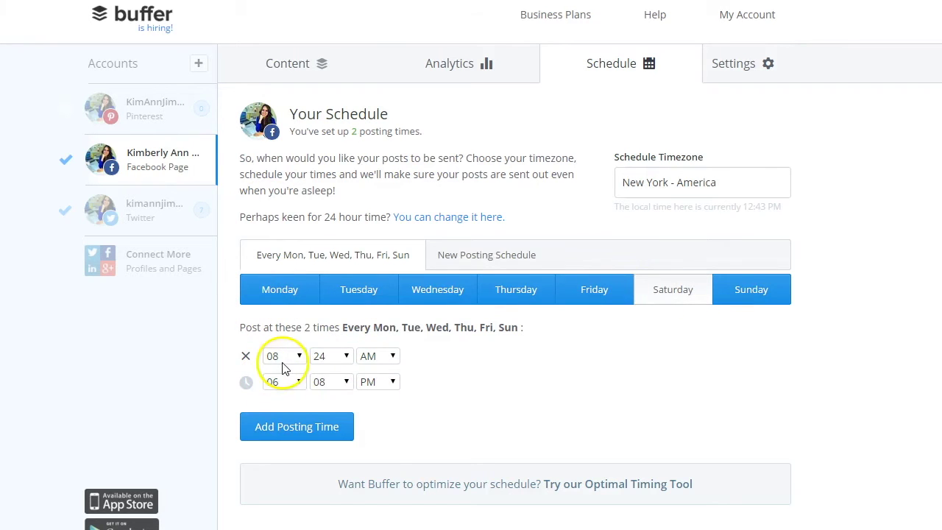
left_click(306, 434)
left_click(284, 410)
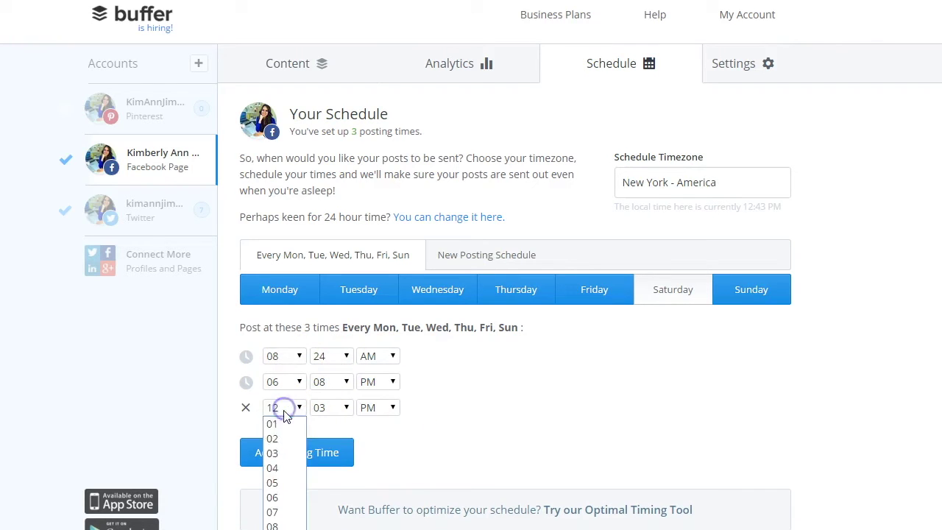
left_click(273, 439)
left_click(427, 406)
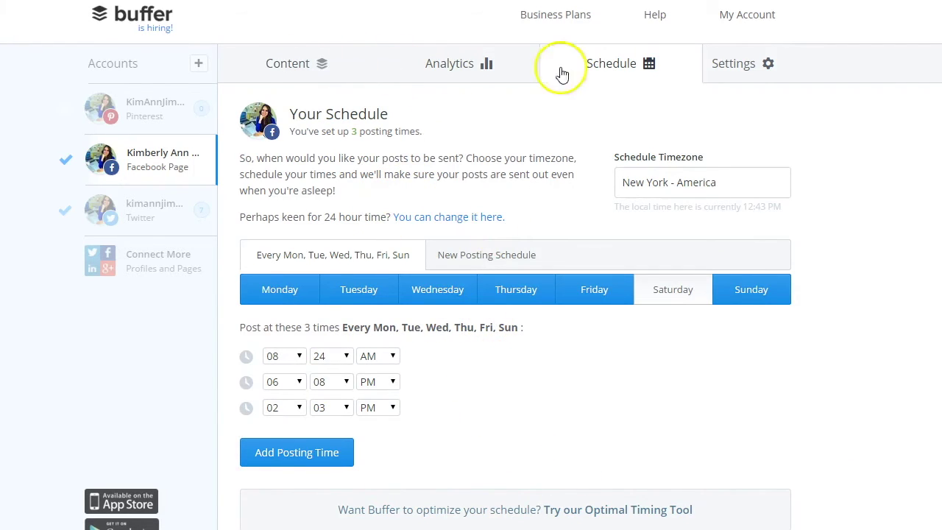
Return to the post composer and change the destination accounts to Facebook and Twitter, leaving out Pinterest
left_click(279, 64)
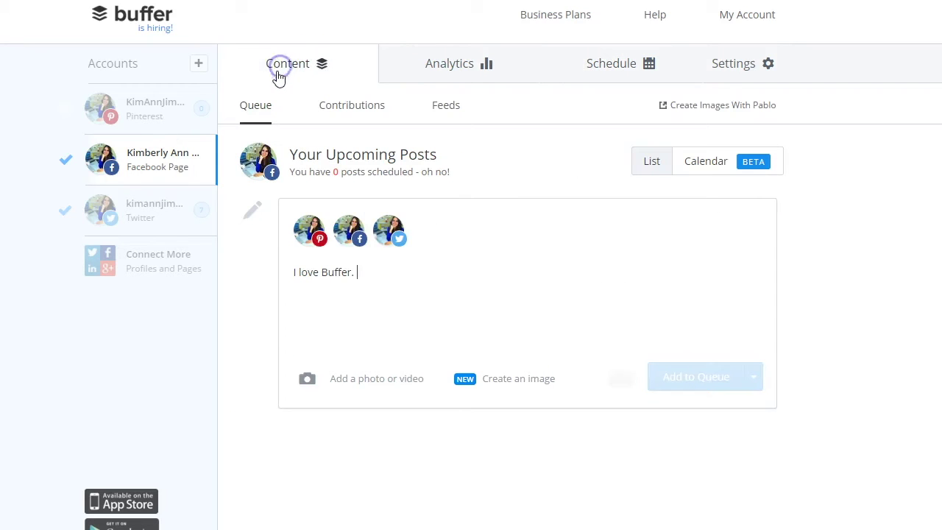
left_click(391, 231)
left_click(315, 233)
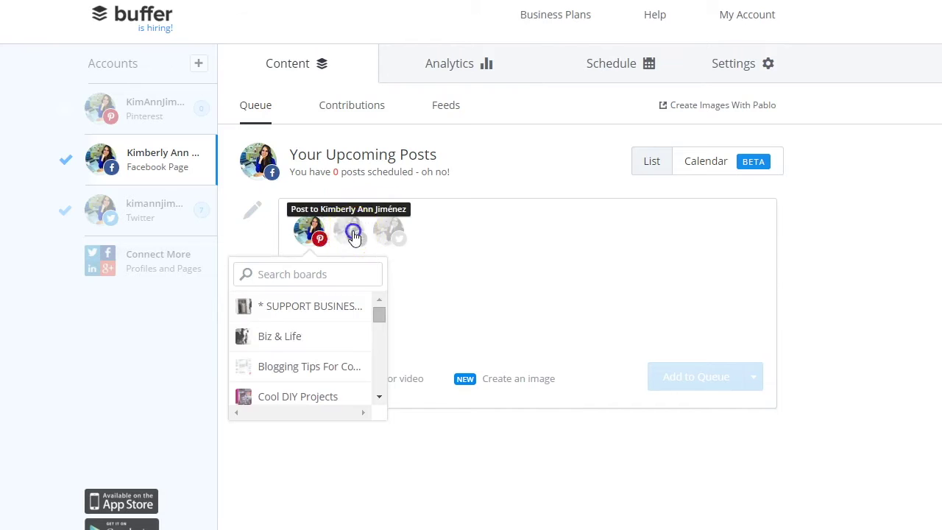
left_click(317, 239)
left_click(315, 243)
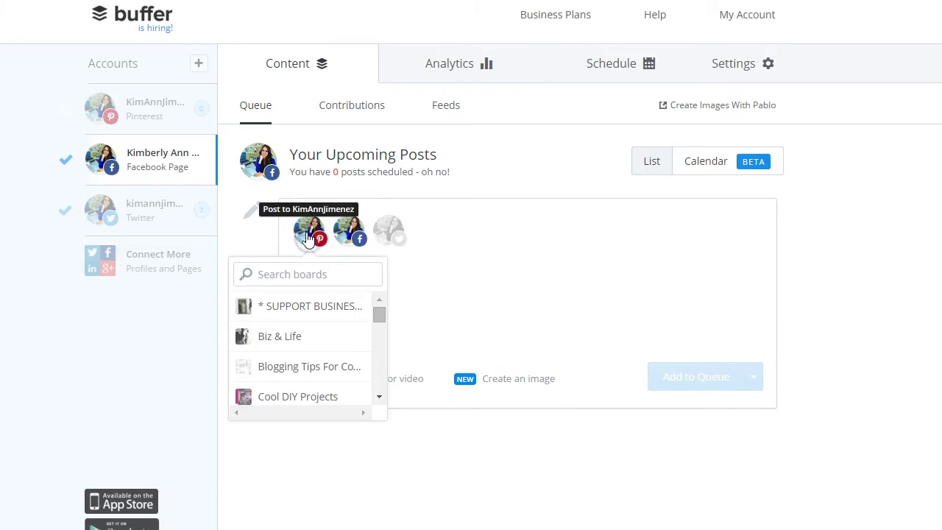
left_click(346, 309)
left_click(306, 235)
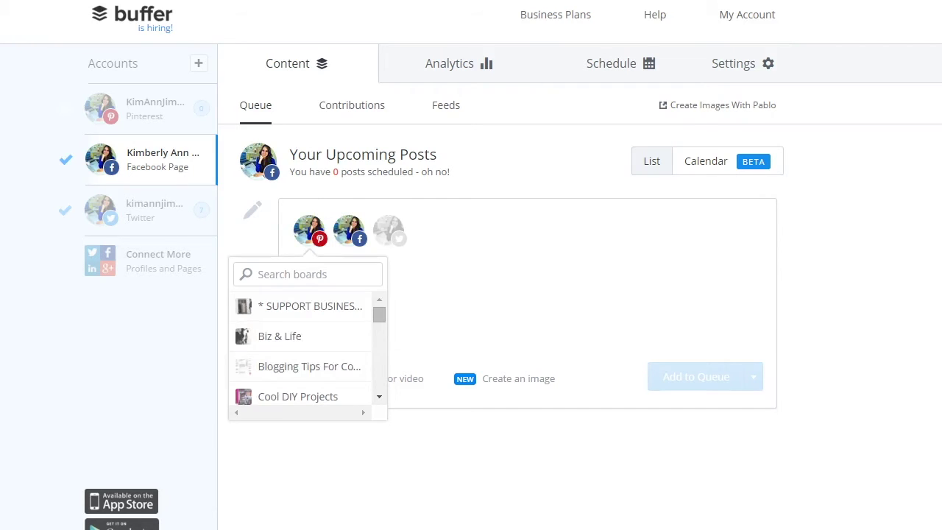
Write the post "I love Buffer.", remove Twitter from its destinations, and add it to the Facebook queue
left_click(345, 274)
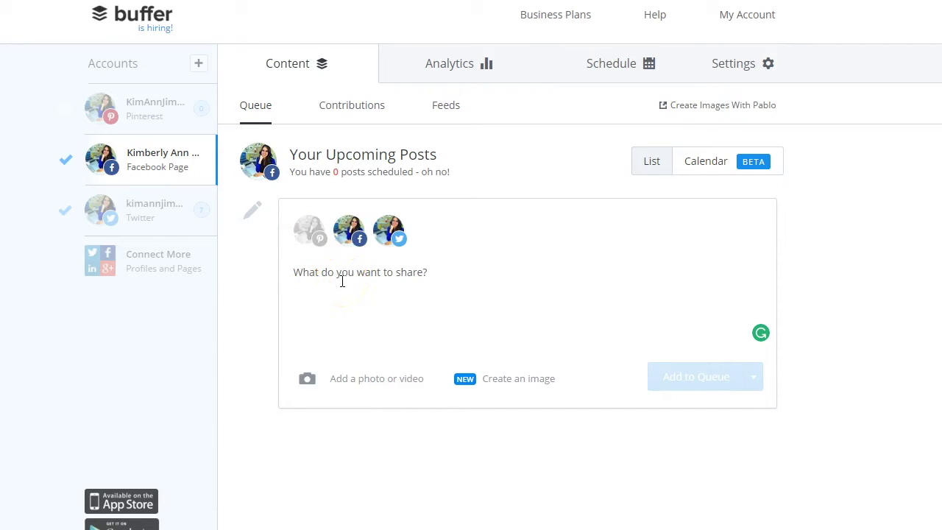
type("I'l")
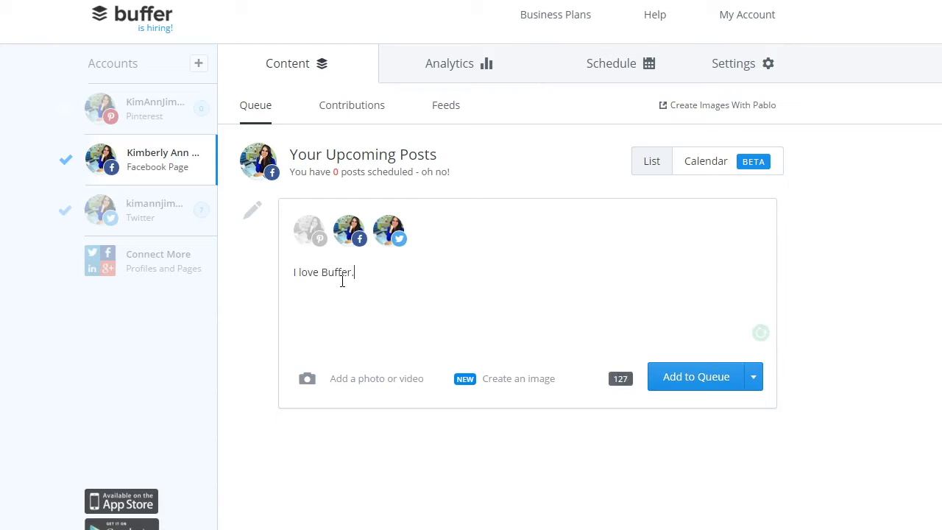
left_click(400, 231)
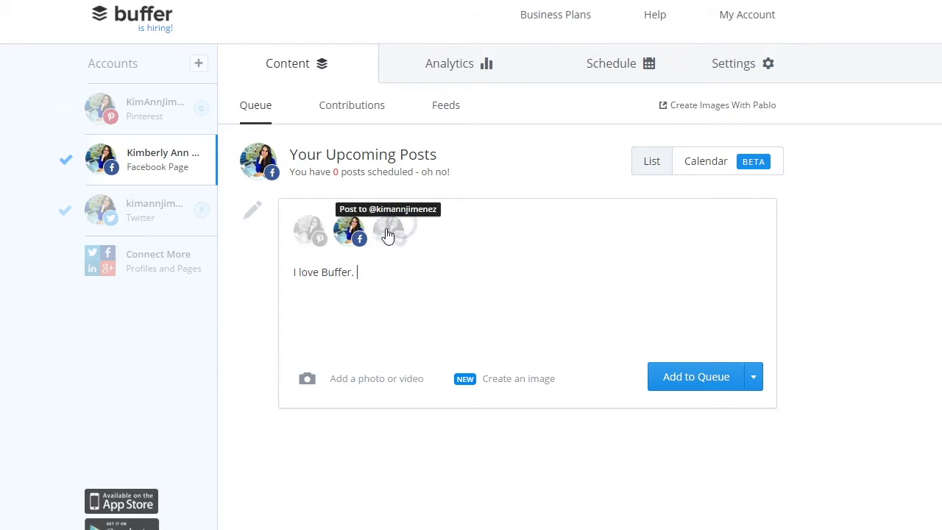
left_click(694, 392)
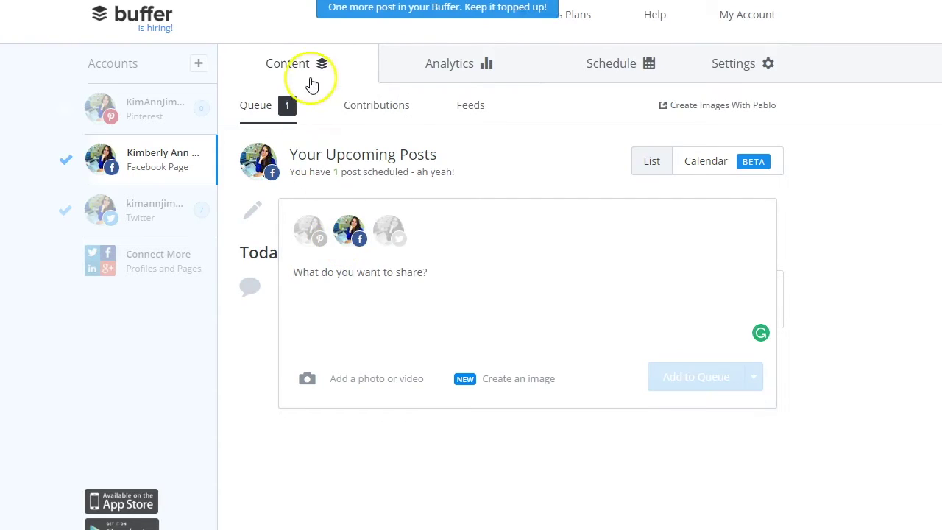
left_click(337, 30)
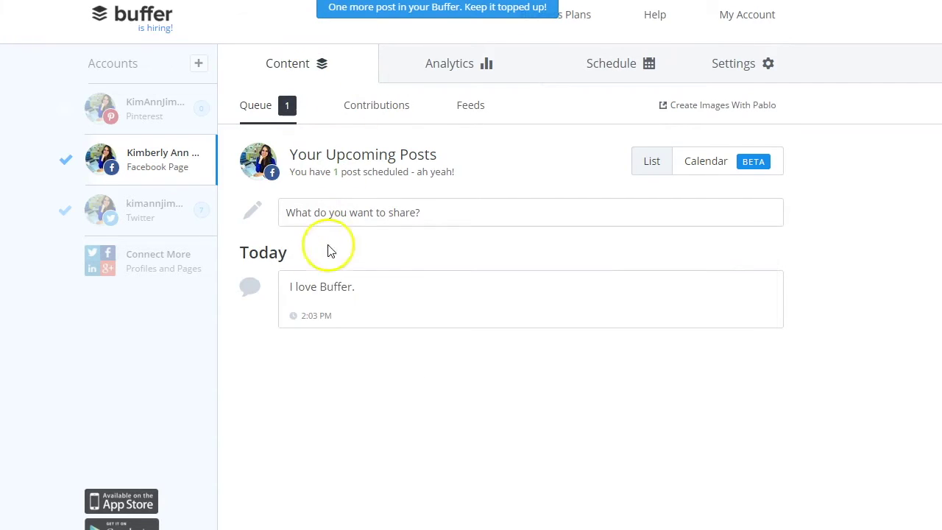
Compare the queued Facebook post's time with the page's posting schedule and return to the queue
mouse_move(304, 323)
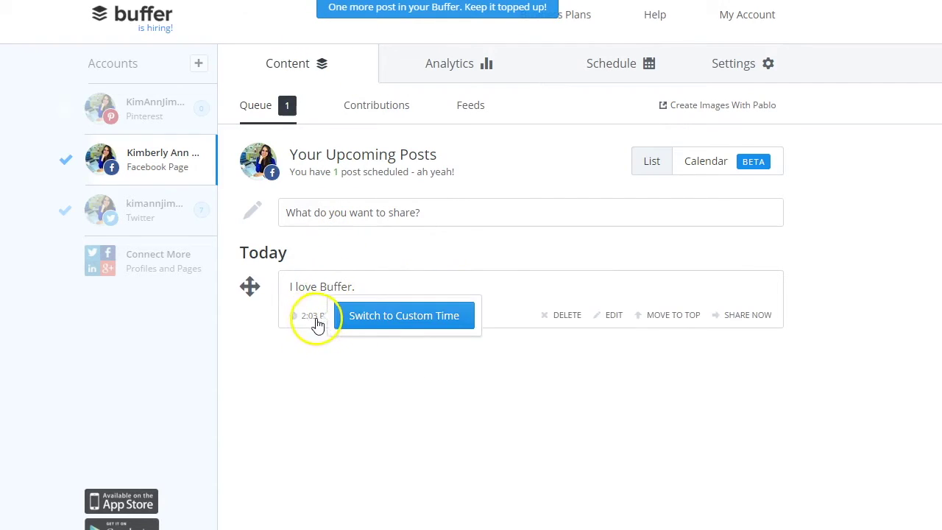
left_click(589, 66)
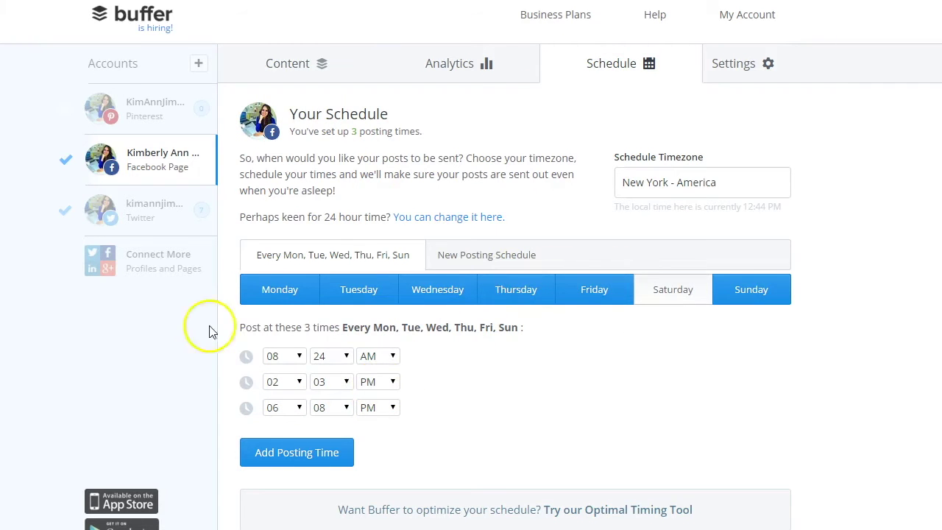
left_click(292, 65)
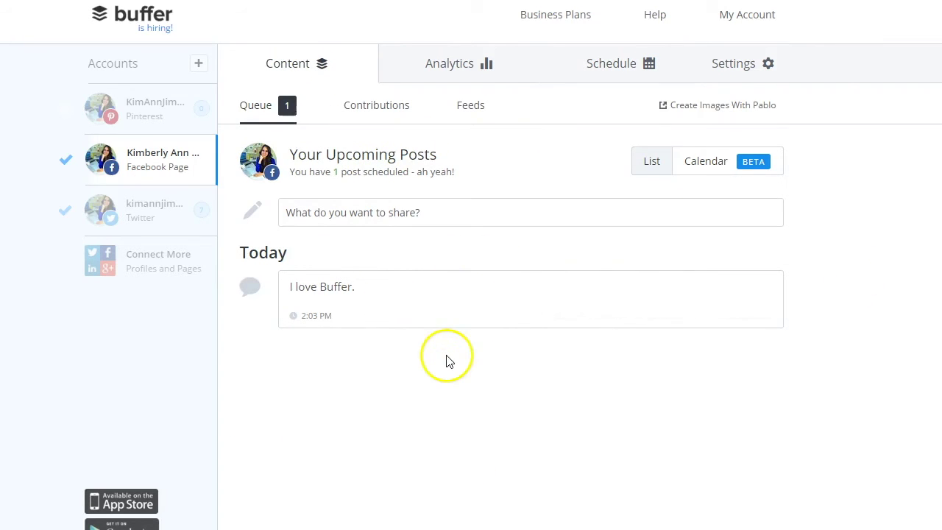
Delete the queued "I love Buffer." post from the Facebook page's queue
mouse_move(314, 325)
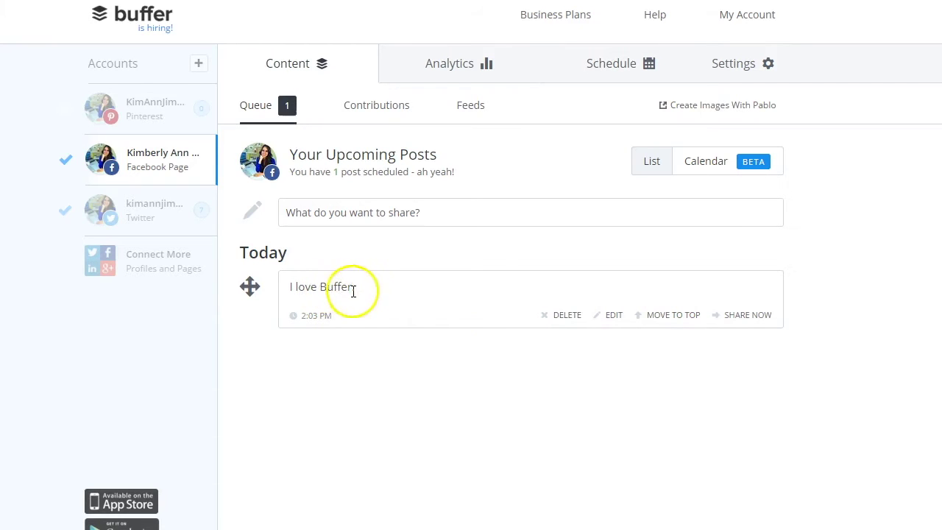
left_click(570, 316)
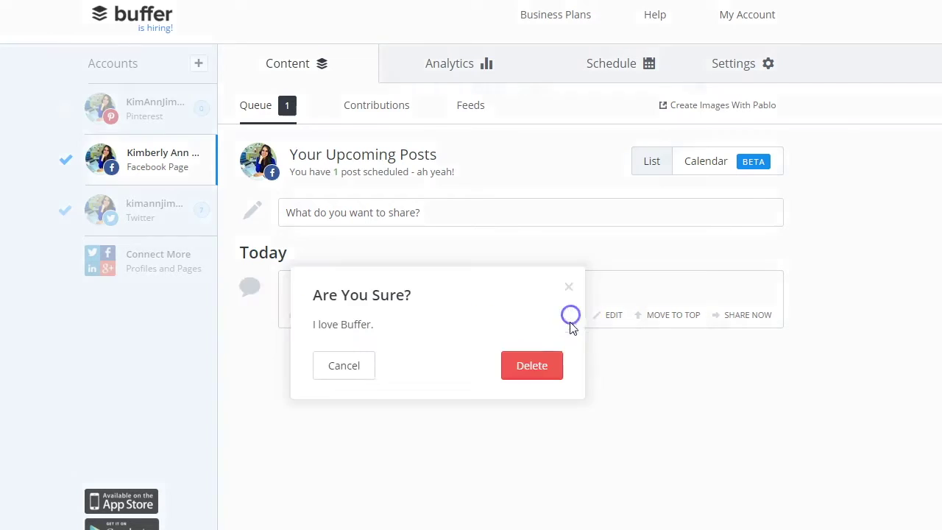
left_click(533, 363)
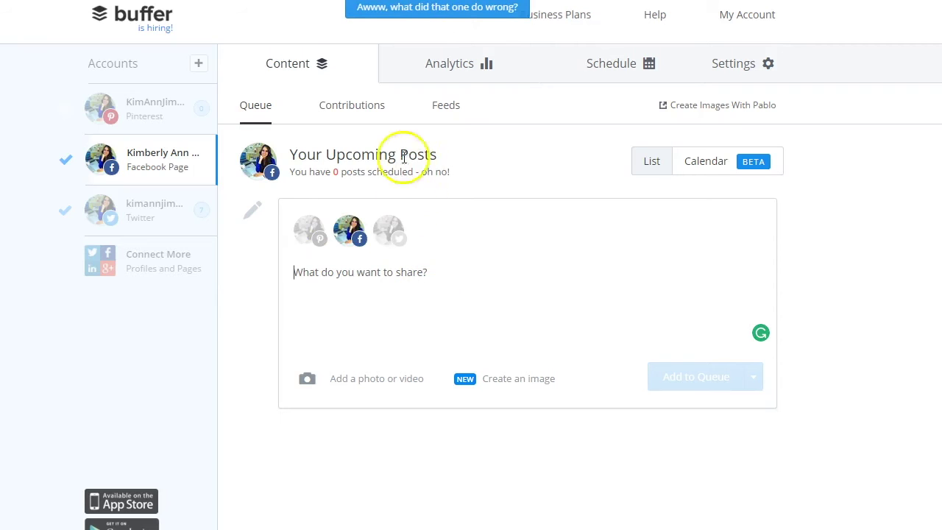
Open the Twitter account's queue and try to move the CoSchedule link post above the "If you wanna halt your business' growth" post
left_click(170, 206)
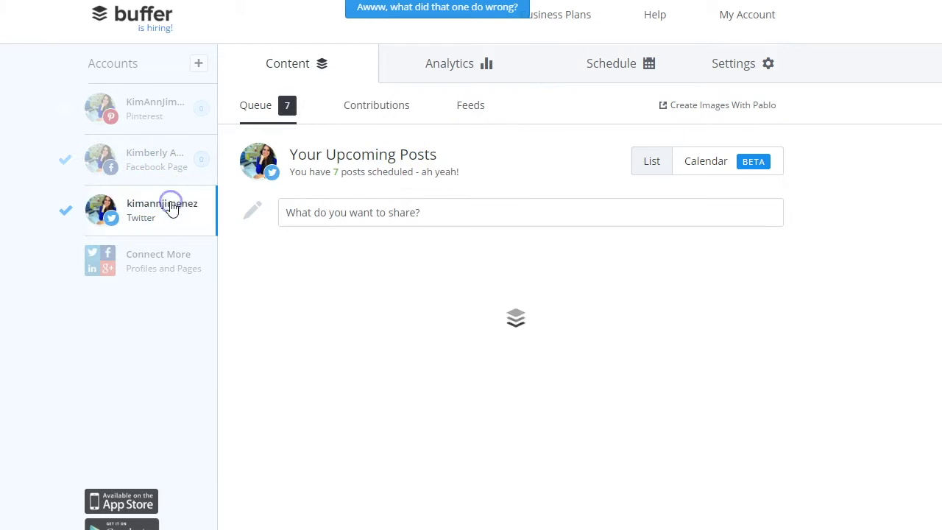
scroll(505, 218, "down", 1)
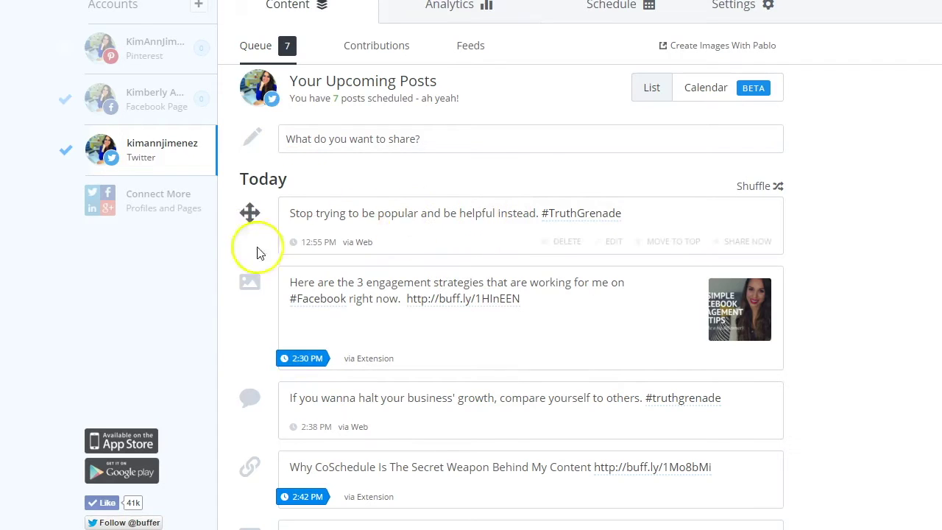
scroll(525, 226, "down", 2)
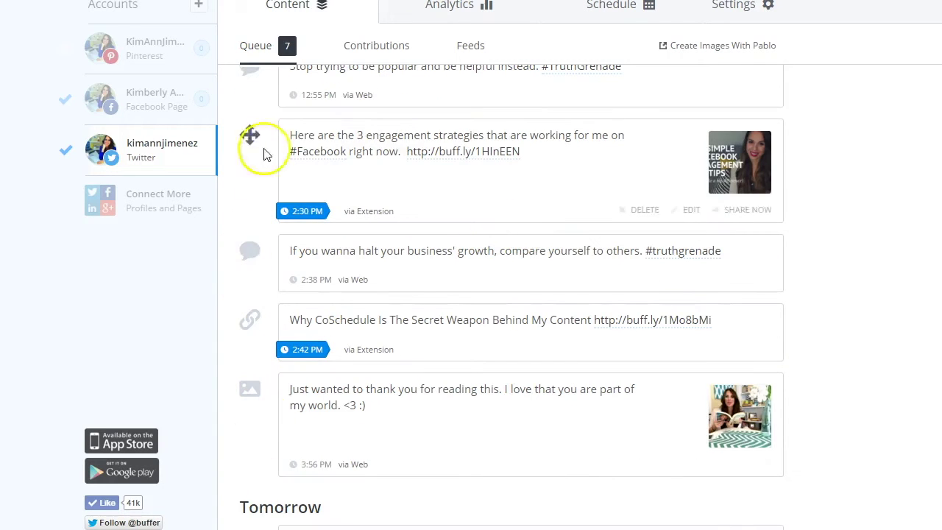
mouse_move(250, 250)
left_mouse_down()
mouse_move(249, 332)
mouse_move(252, 249)
left_mouse_up()
left_click(254, 326)
left_click_drag(253, 324, 248, 248)
Examine the time-change options on the custom-timed CoSchedule and Facebook engagement strategies posts
left_click(304, 352)
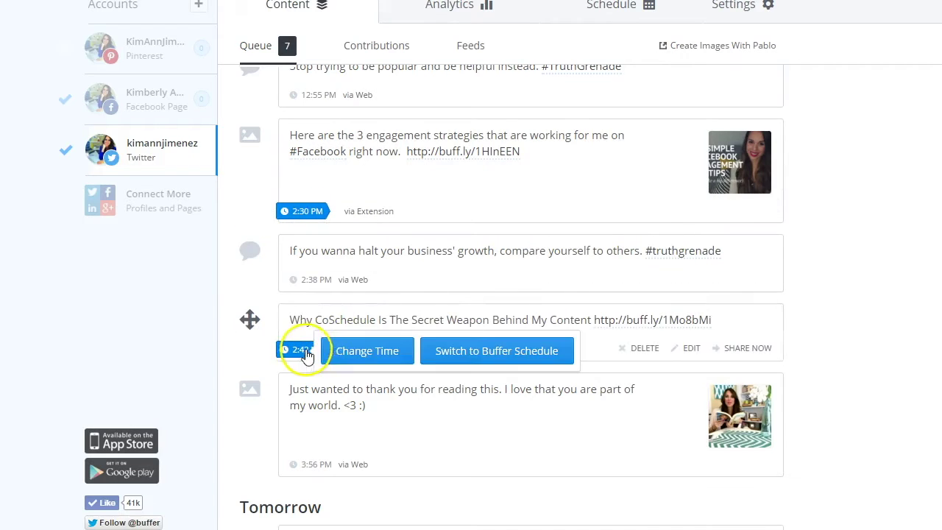
mouse_move(299, 225)
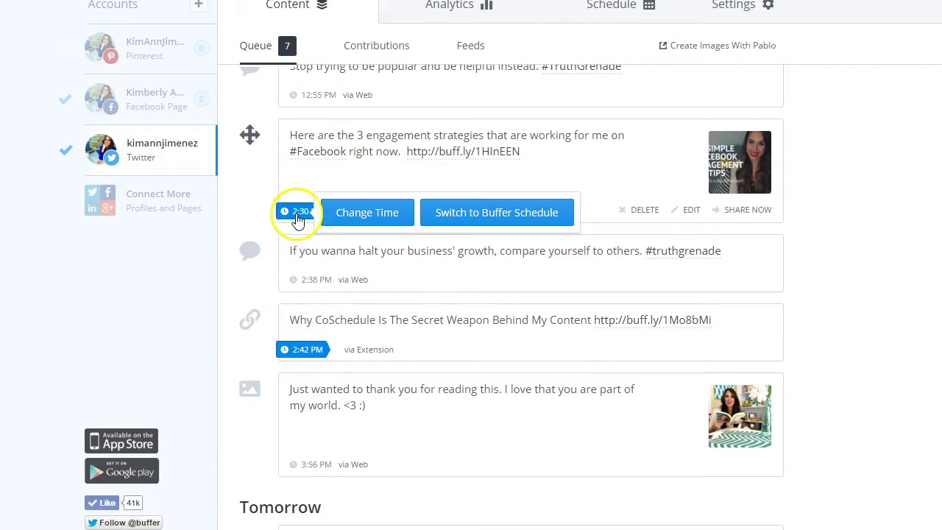
mouse_move(295, 353)
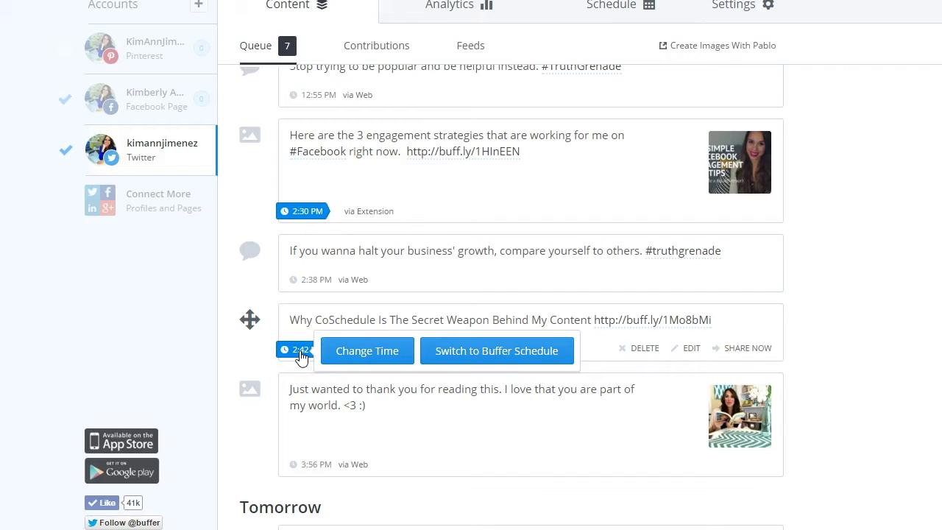
left_click(287, 212)
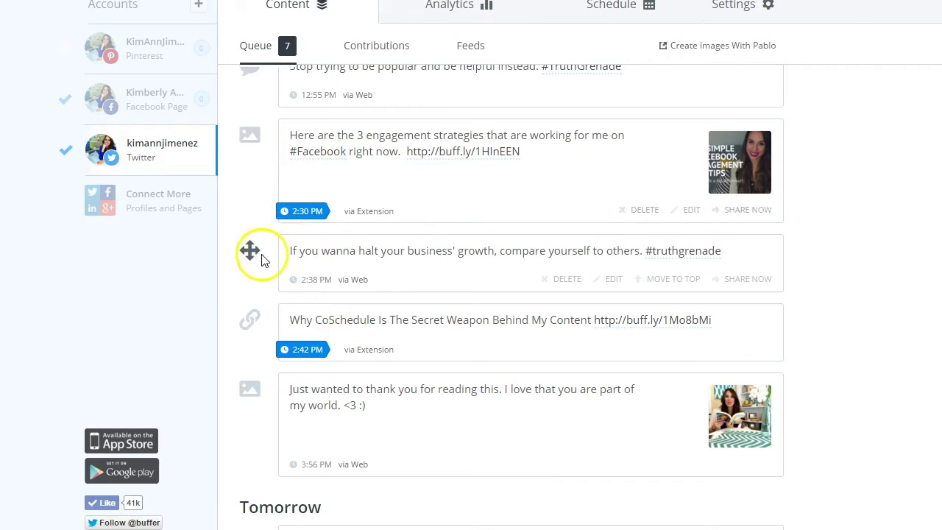
Move the "If you wanna halt your business' growth" post to the end of today's queue and back to its original place
left_click_drag(250, 252, 264, 413)
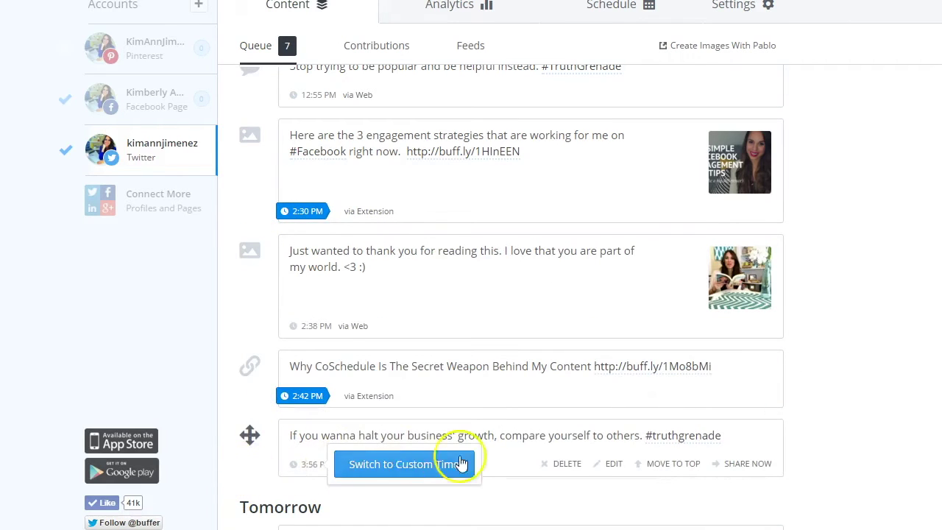
left_click_drag(250, 450, 253, 273)
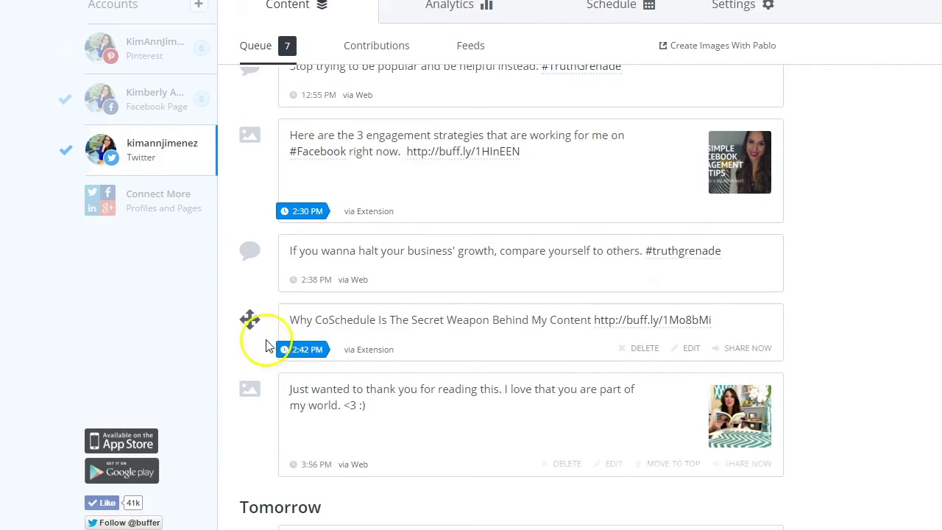
mouse_move(287, 356)
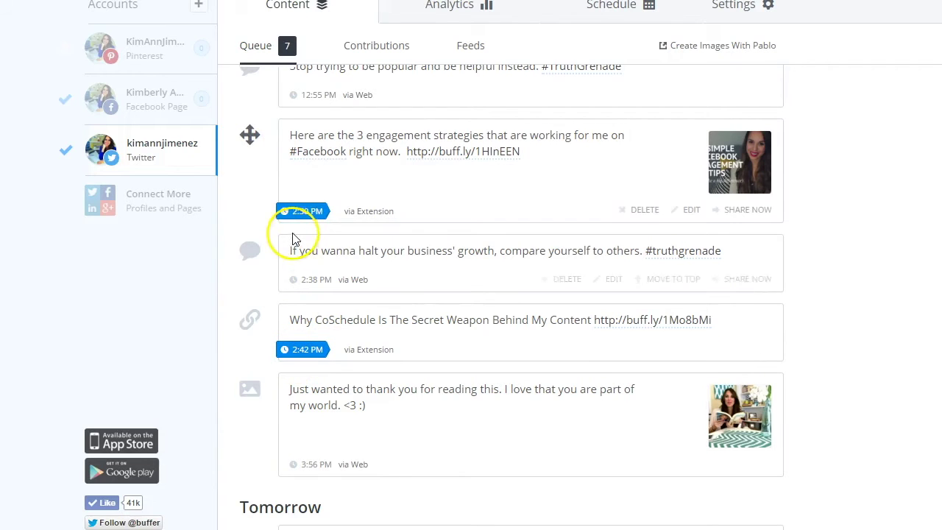
Review the upcoming posts in the Twitter, Pinterest and Facebook page queues, ending back on the Twitter queue
scroll(380, 264, "down", 2)
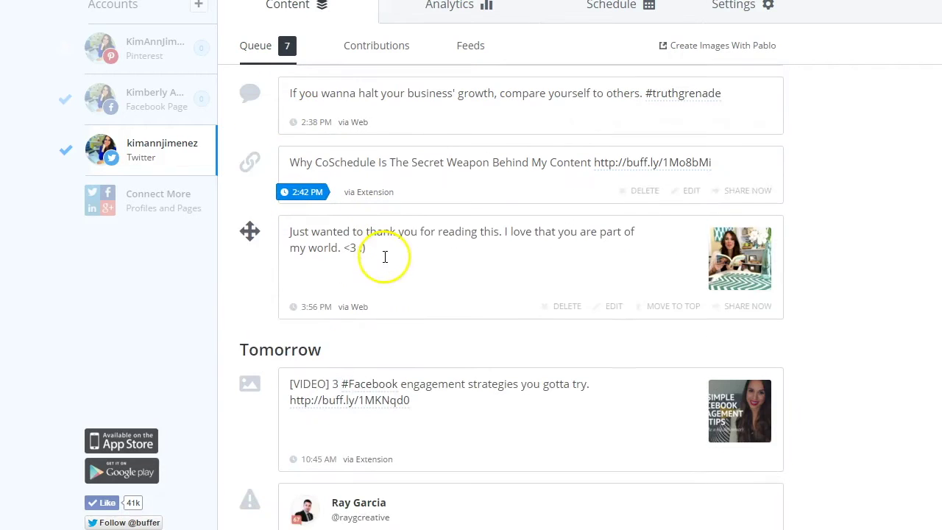
scroll(533, 253, "up", 4)
scroll(531, 247, "up", 2)
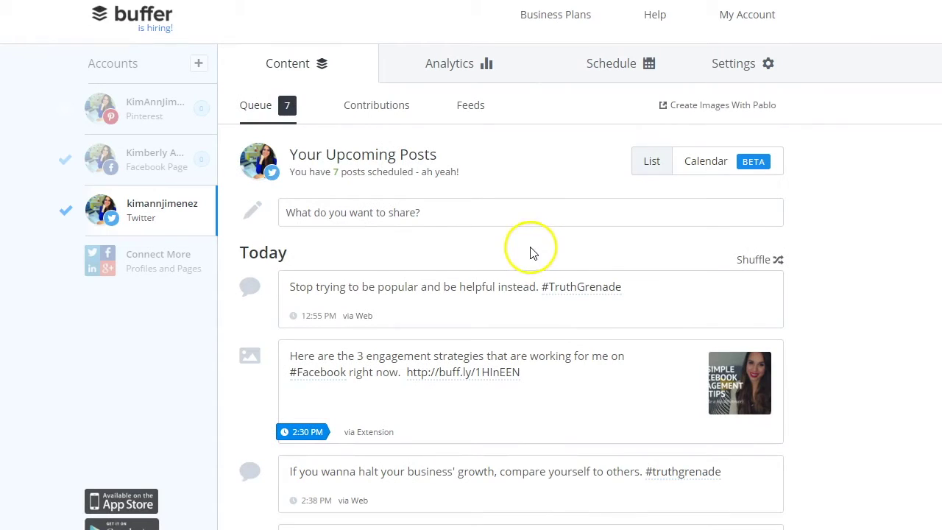
left_click(144, 133)
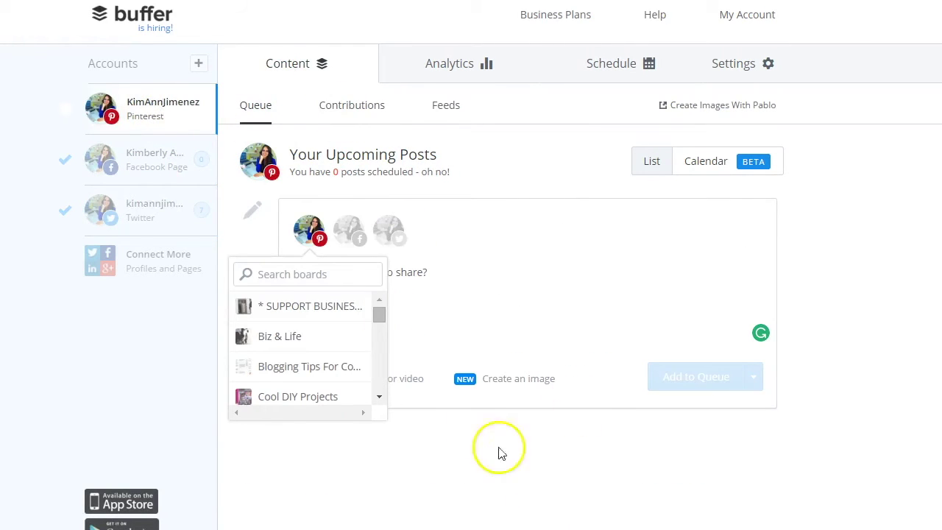
left_click(510, 183)
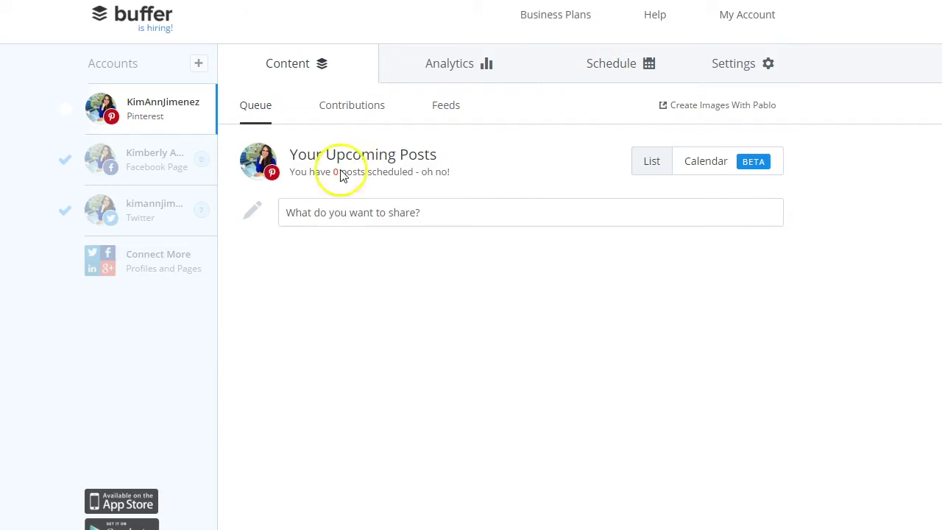
left_click(166, 163)
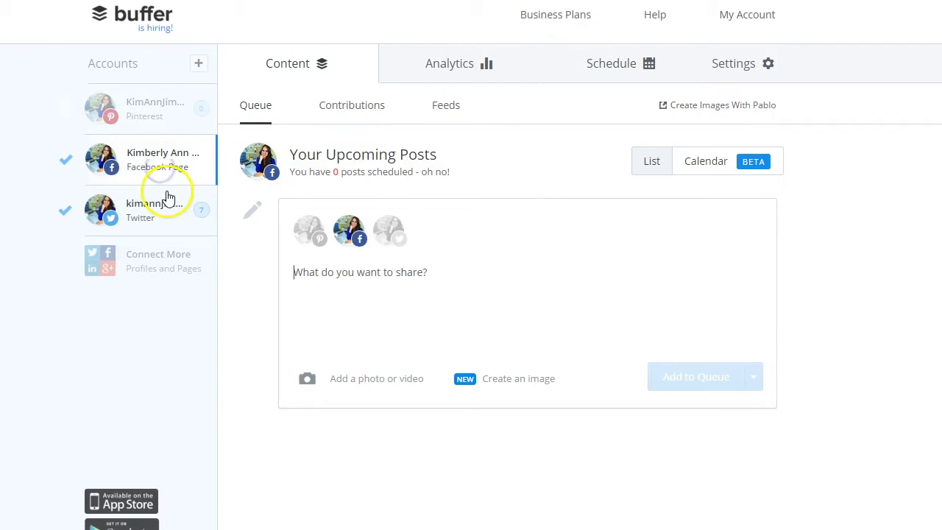
left_click(158, 217)
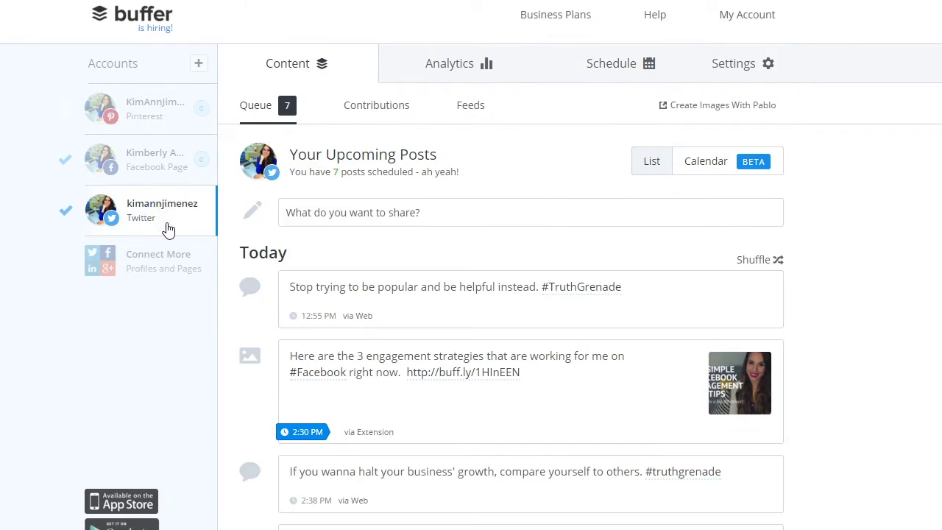
View the Twitter account's Contributions page and look through the articles from all its feeds
left_click(376, 122)
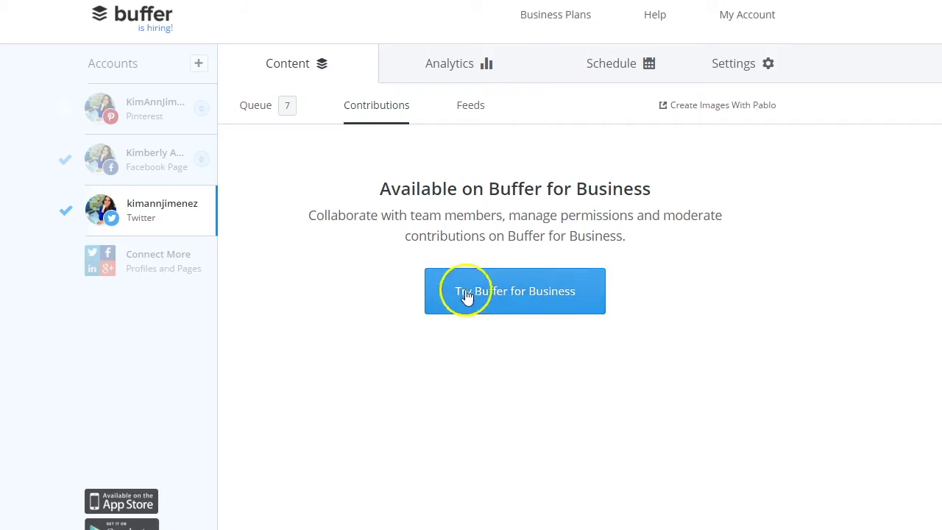
left_click(480, 110)
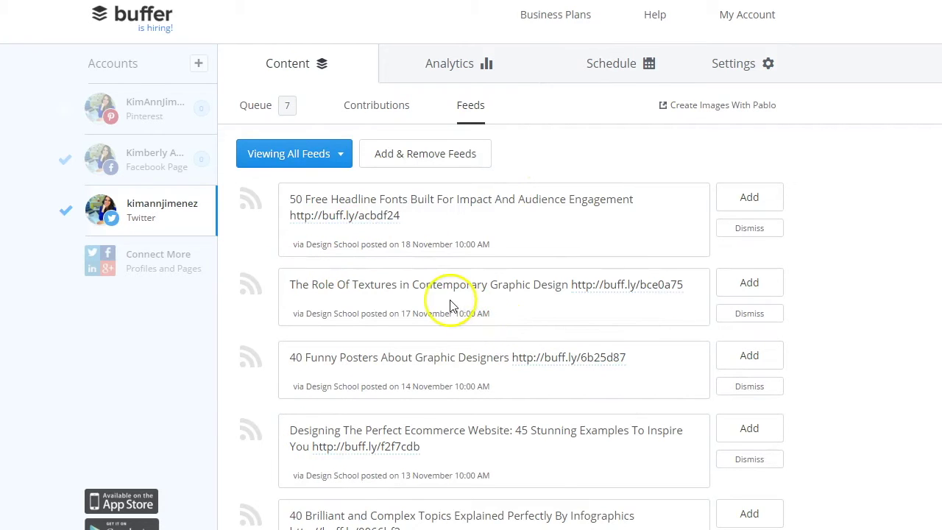
scroll(638, 406, "down", 4)
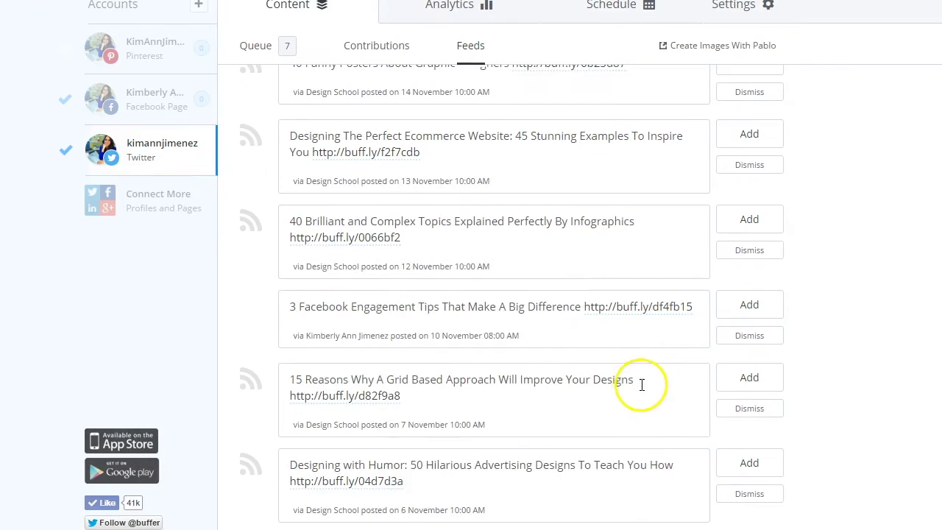
scroll(641, 386, "up", 4)
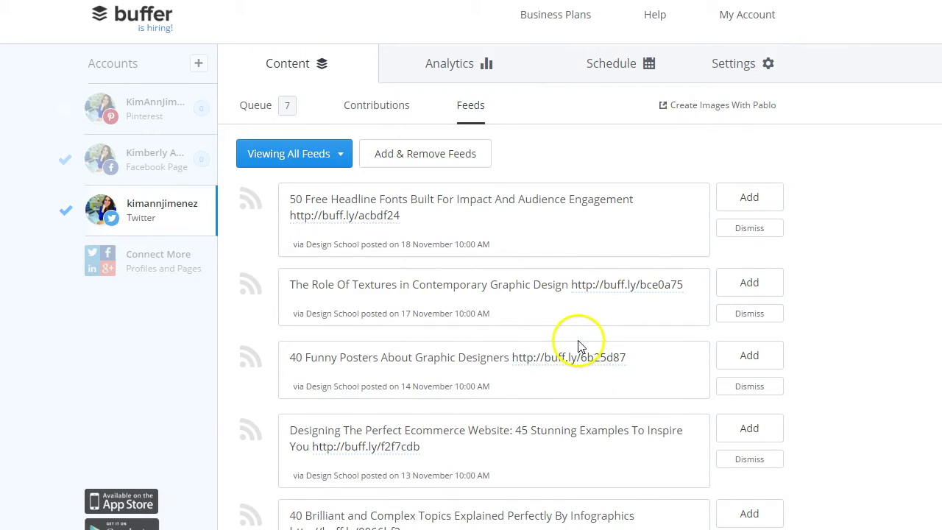
Filter the feeds to the owner's own blog and add "3 Facebook Engagement Tips That Make A Big Difference" to the Twitter queue
left_click(321, 153)
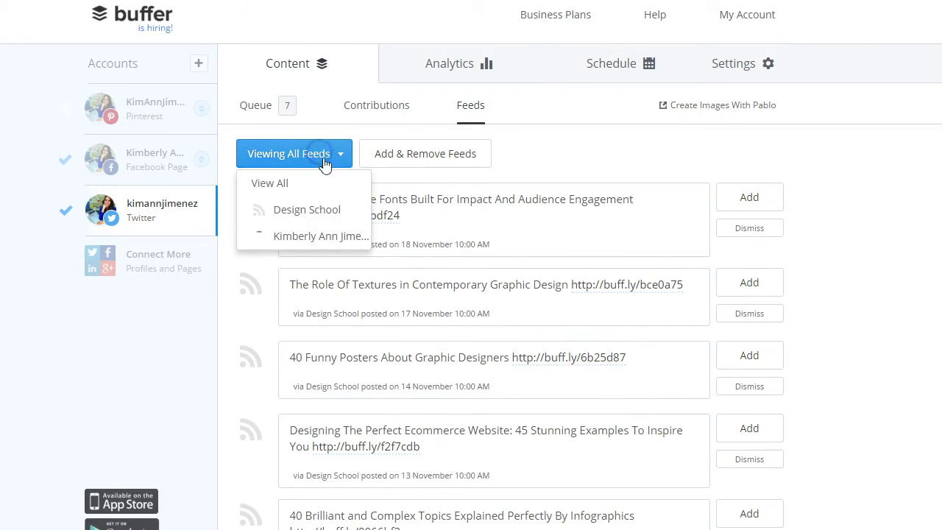
left_click(297, 239)
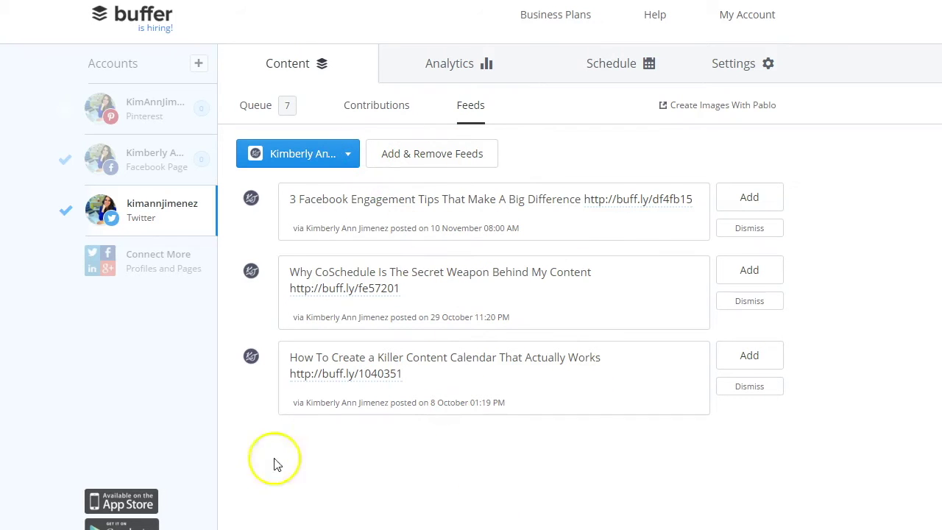
left_click(752, 196)
left_click(604, 409)
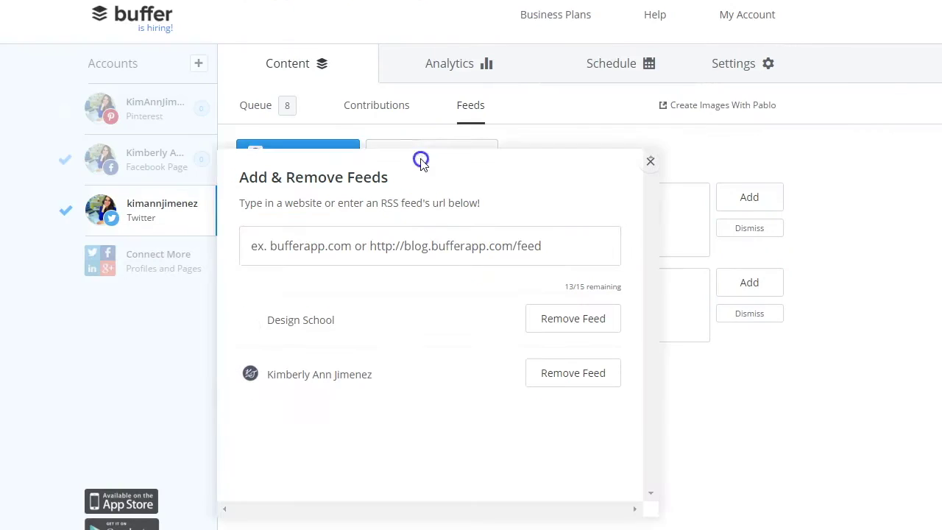
Examine the options for adding a website or RSS feed URL and removing connected feeds, and leave them without changes
left_click(421, 161)
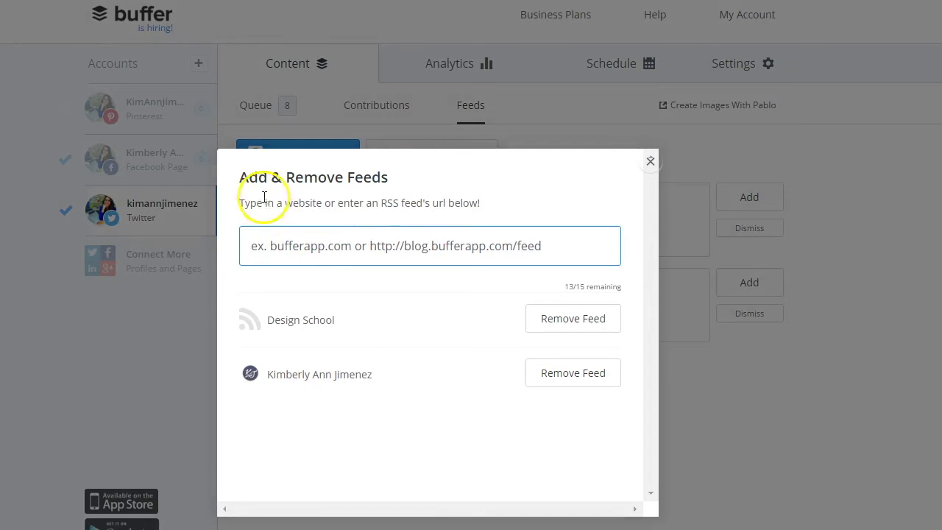
left_click(387, 202)
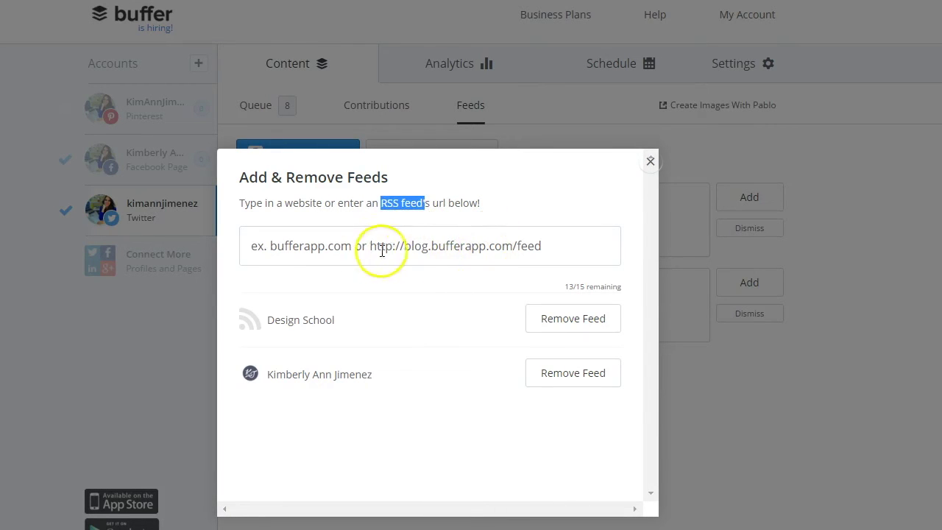
left_click(557, 252)
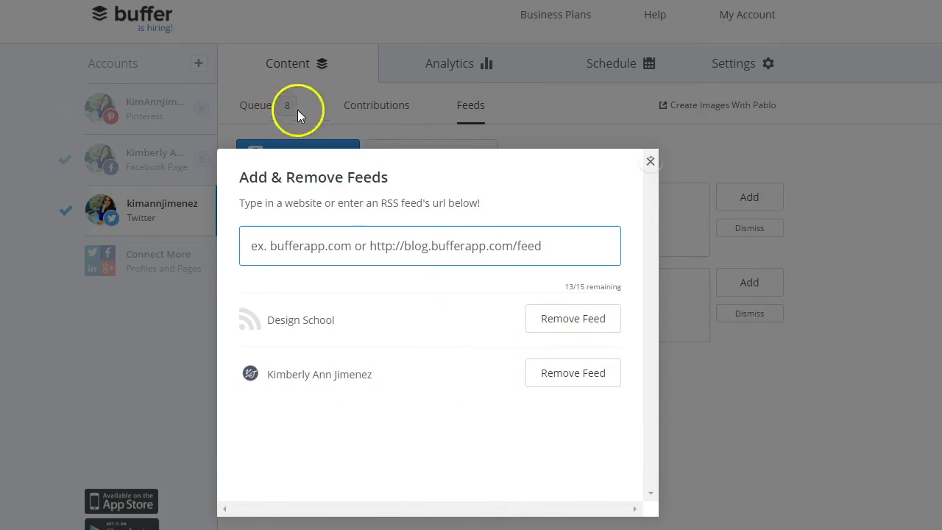
left_click(650, 162)
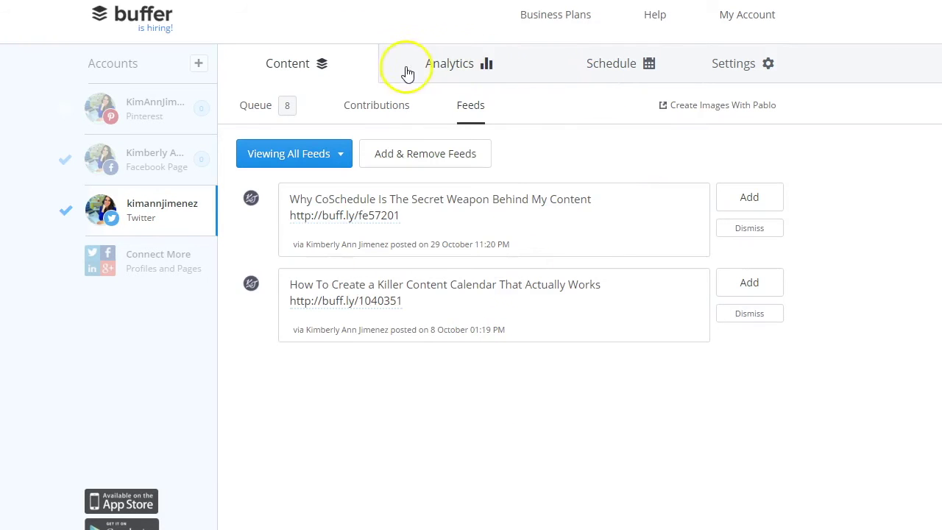
Examine the Twitter account's recent post analytics and the Most Popular and Least Popular sorting options
left_click(439, 67)
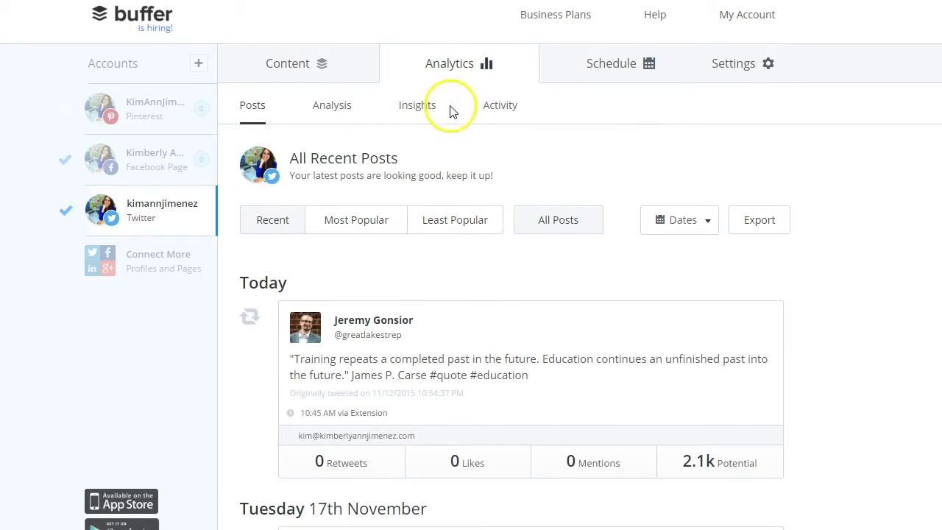
scroll(315, 336, "down", 2)
scroll(401, 227, "up", 1)
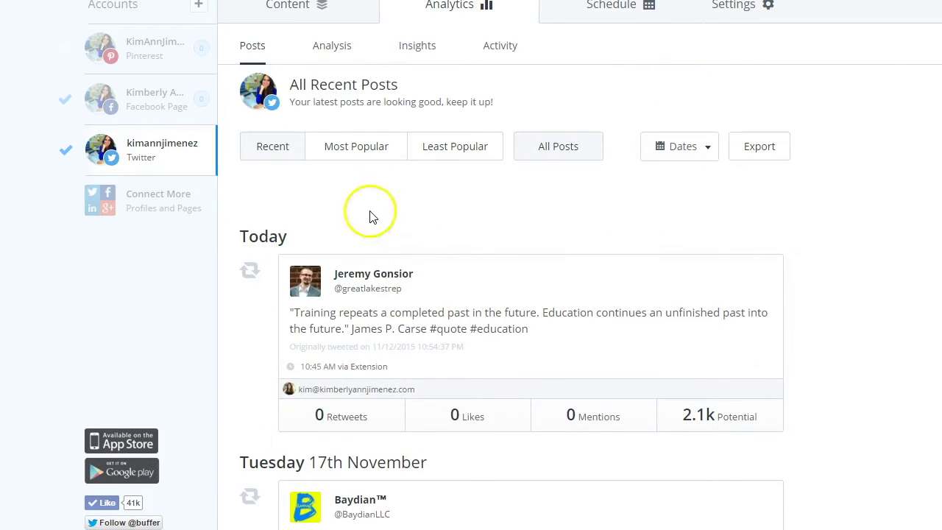
mouse_move(365, 154)
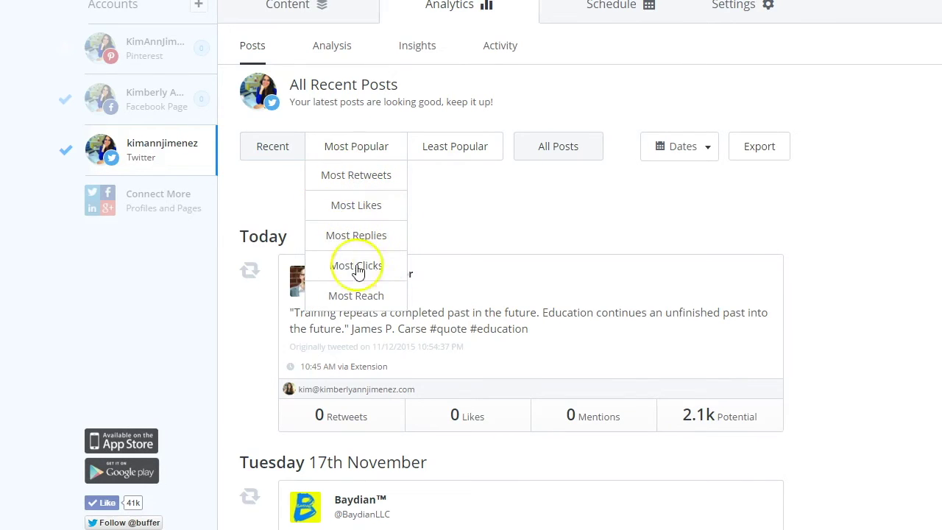
mouse_move(463, 155)
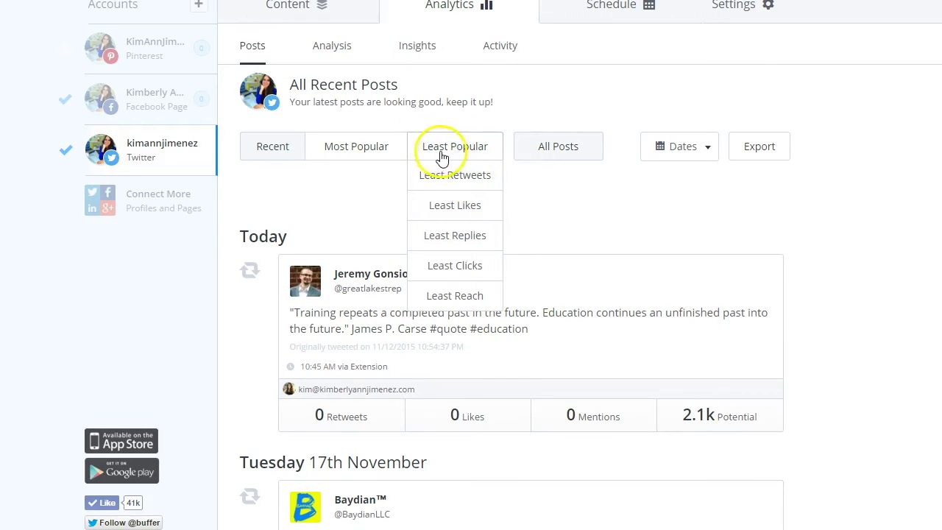
mouse_move(565, 164)
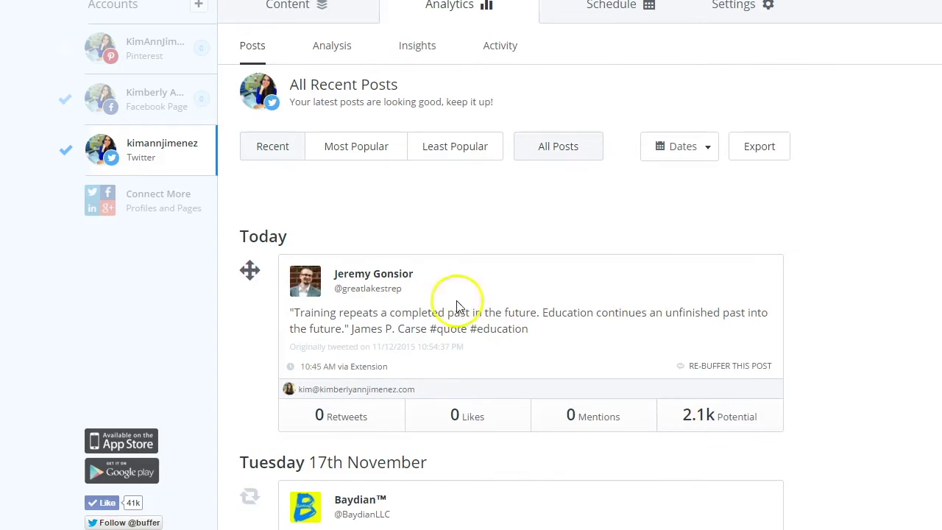
scroll(461, 259, "down", 2)
scroll(461, 267, "up", 3)
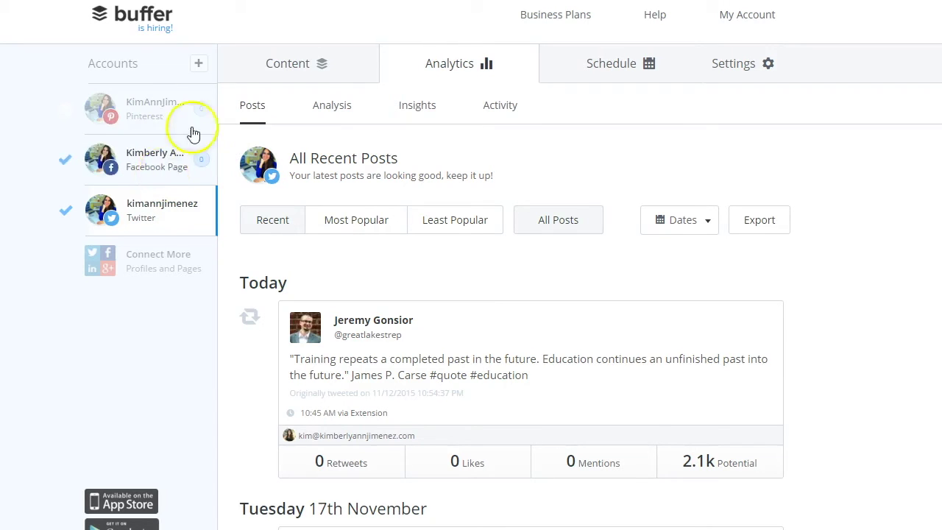
Look through the Twitter account's Analysis report, from the chart to the recent posts table
left_click(320, 118)
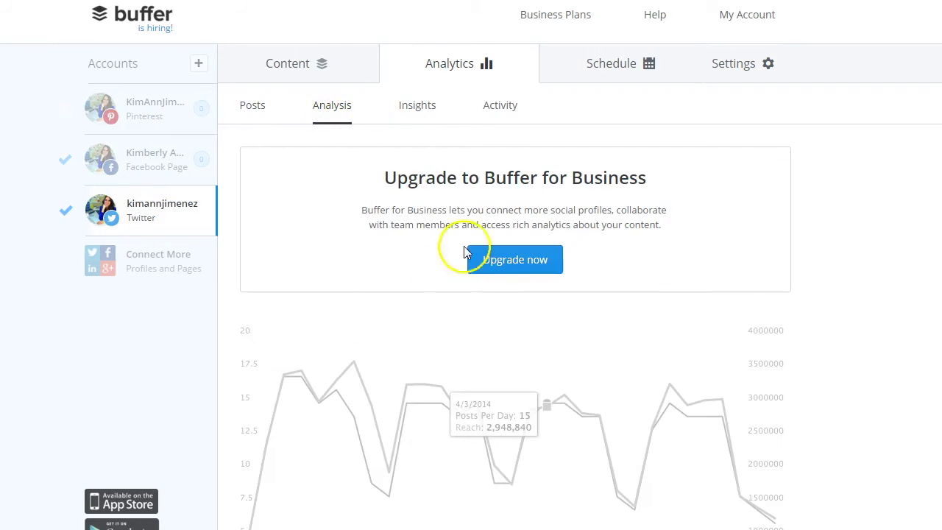
scroll(439, 279, "down", 1)
scroll(456, 321, "down", 3)
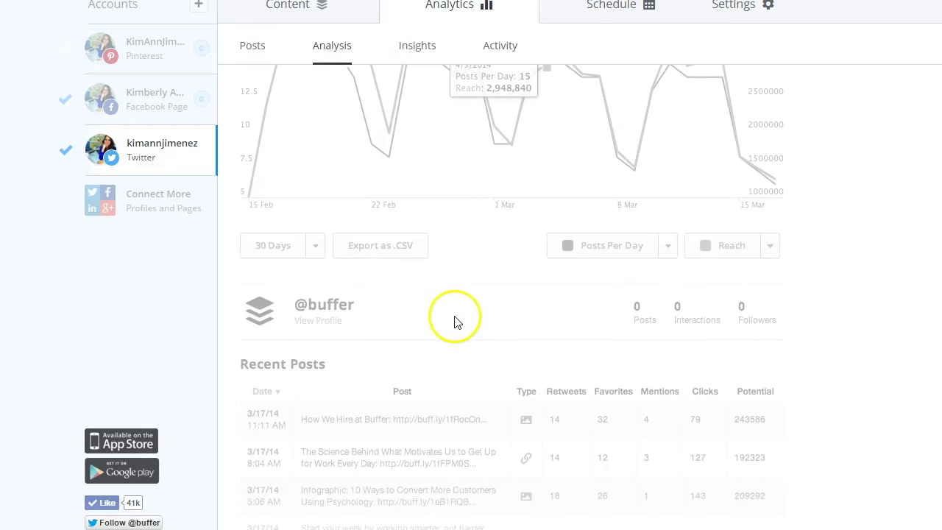
scroll(679, 441, "up", 5)
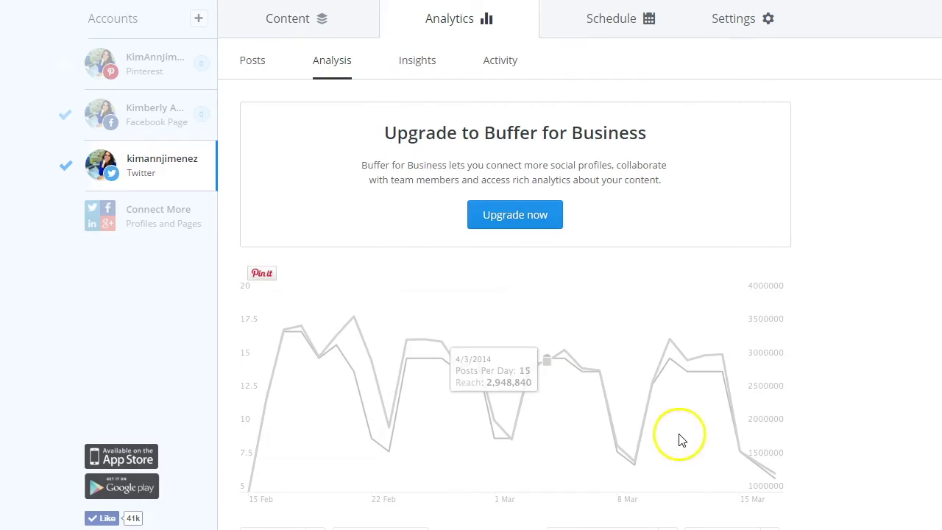
scroll(515, 295, "up", 1)
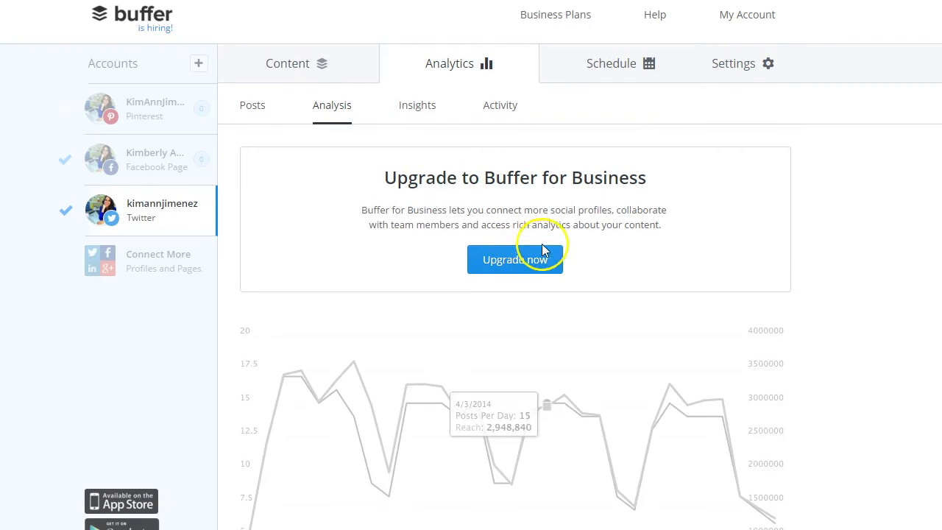
Look through the weekly follower and post activity summary in the Twitter account's Insights analytics
left_click(412, 114)
scroll(466, 282, "down", 3)
scroll(466, 283, "down", 1)
scroll(466, 283, "up", 4)
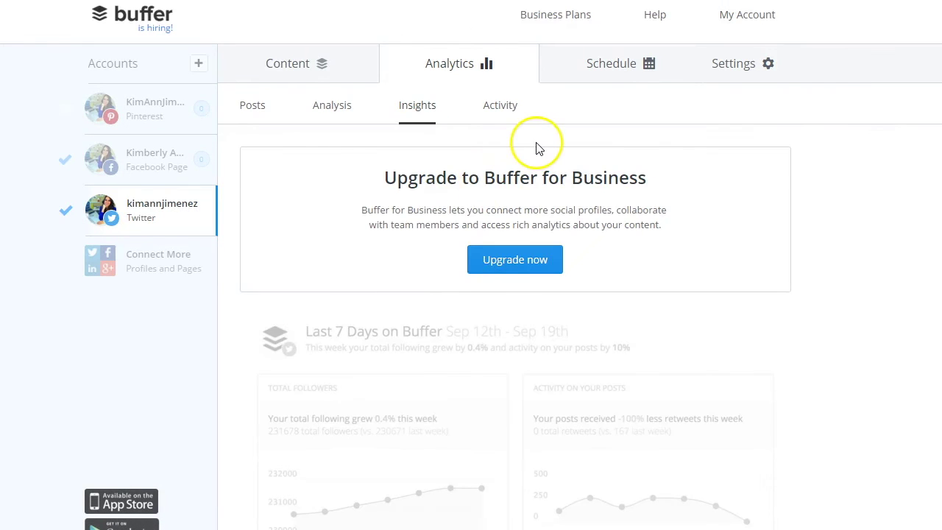
Look through the post engagement charts in the Twitter account's Activity analytics
left_click(509, 107)
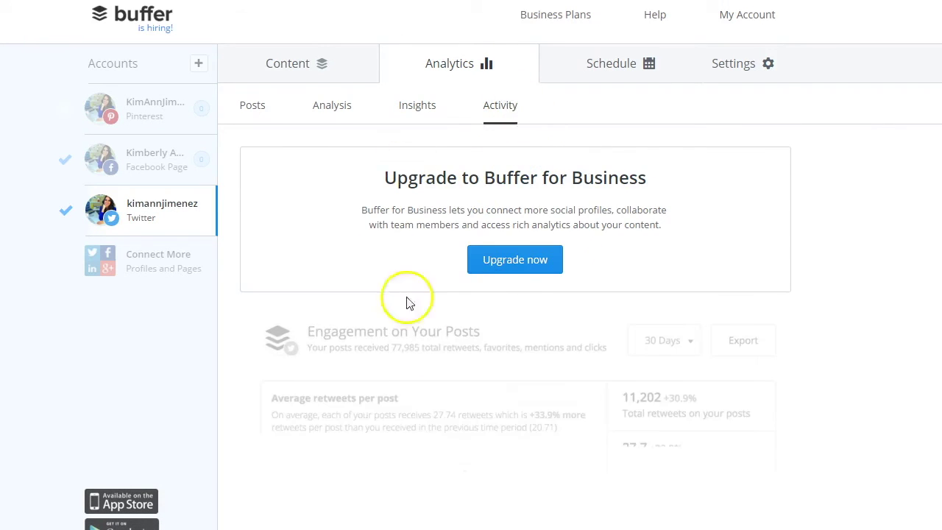
scroll(431, 361, "down", 5)
scroll(424, 346, "up", 4)
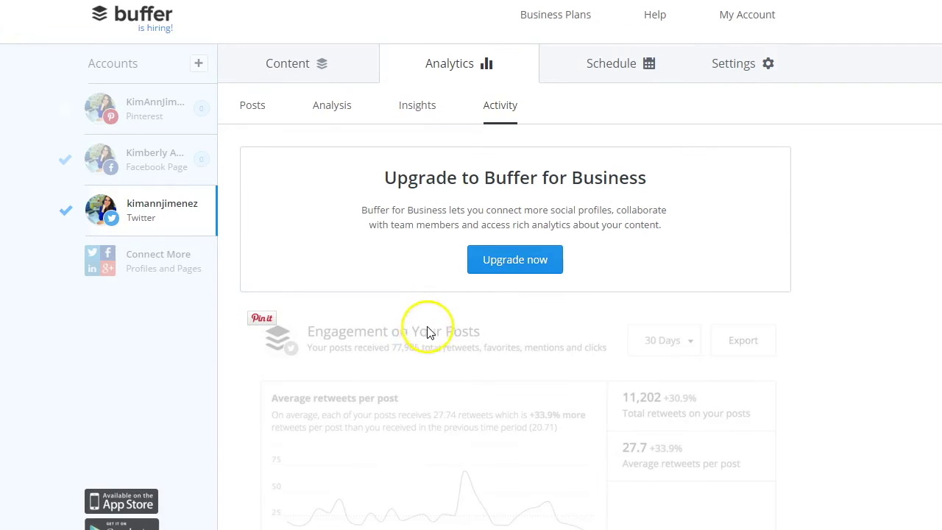
scroll(612, 480, "down", 4)
scroll(490, 177, "up", 5)
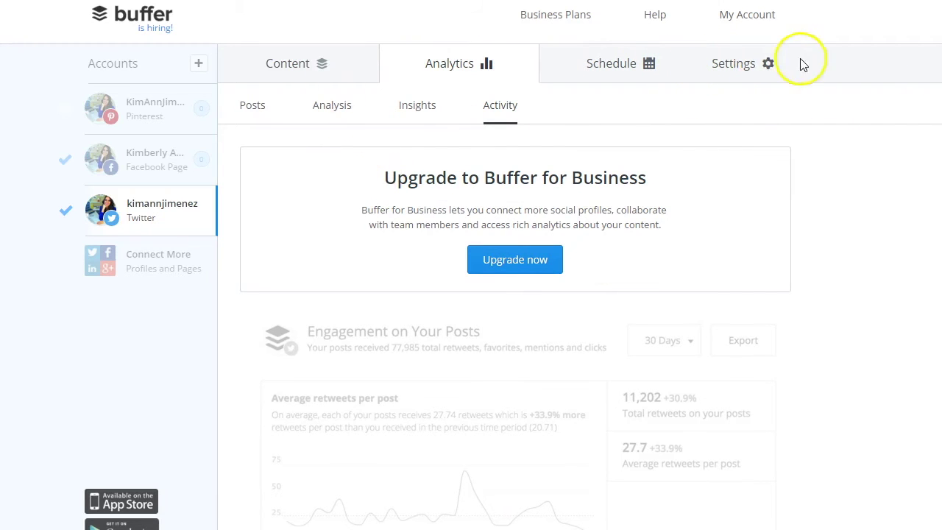
Examine the Twitter account's settings options, such as Link Shortening, Team Members and Empty Queue, without choosing any
left_click(757, 66)
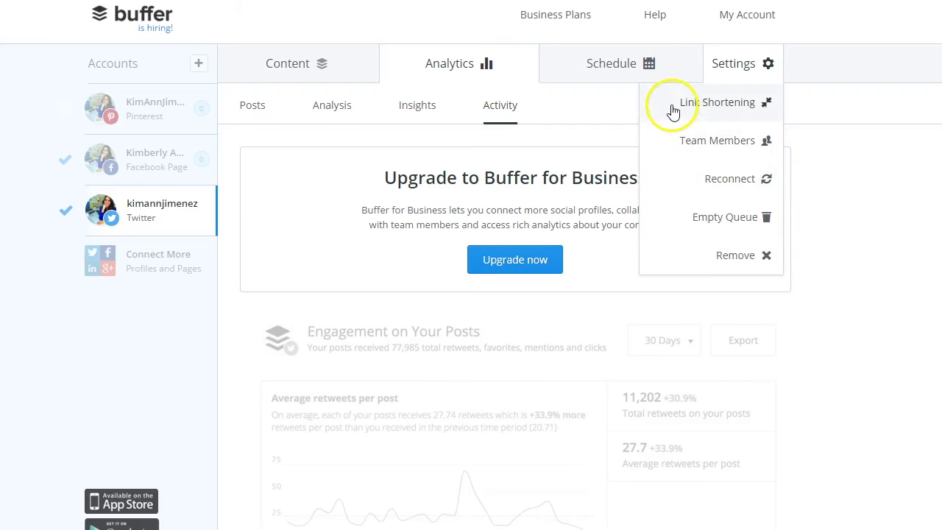
left_click(757, 67)
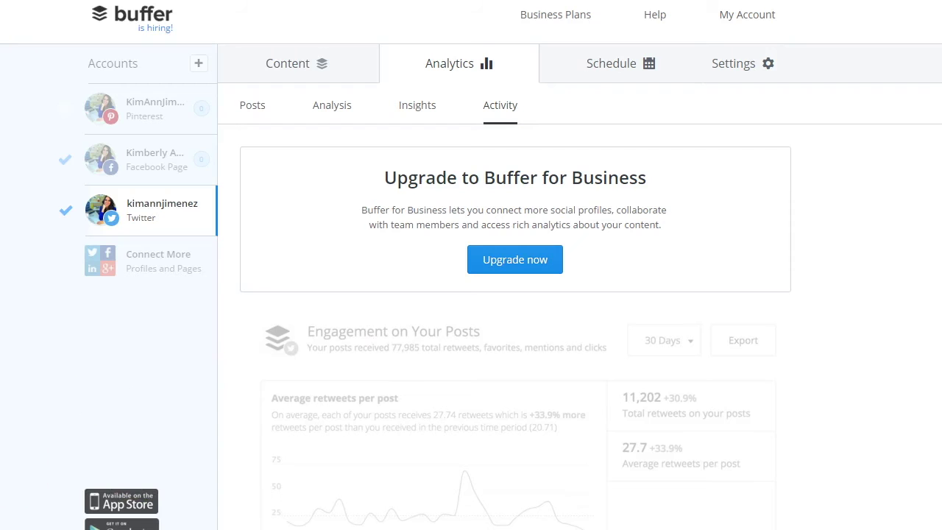
Return to the Twitter account's queue and show the week's scheduled posts in the Calendar view
left_click(295, 68)
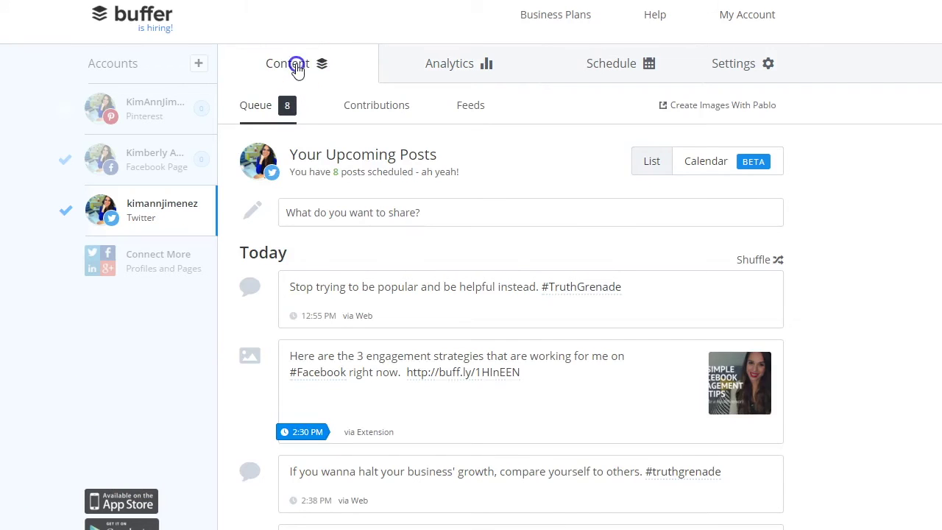
left_click(704, 168)
scroll(679, 246, "down", 2)
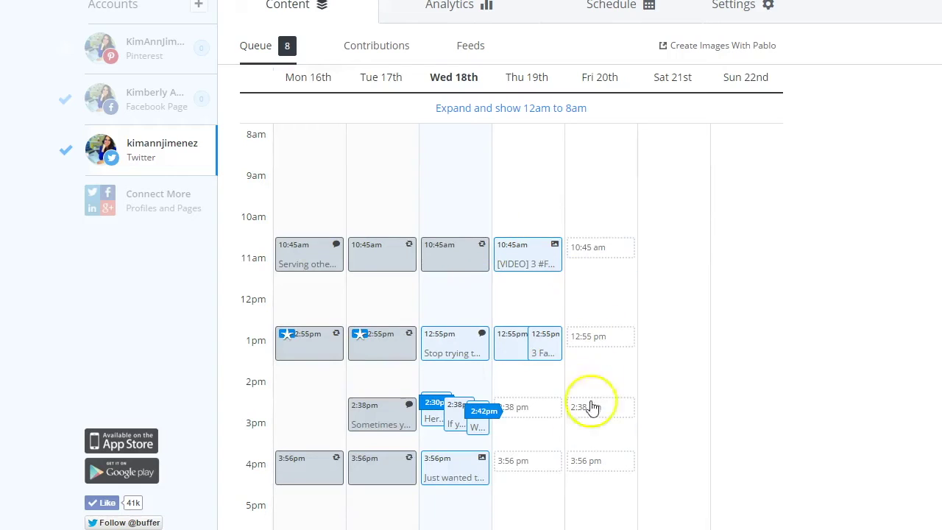
Expand the week's calendar to include the 12am to 8am hours
left_click(372, 470)
left_click(831, 404)
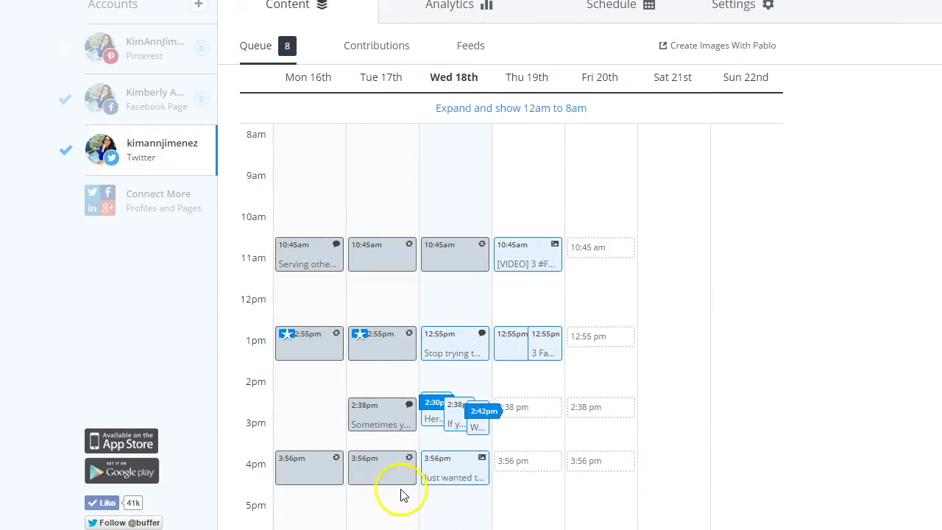
scroll(622, 330, "down", 2)
scroll(623, 315, "up", 2)
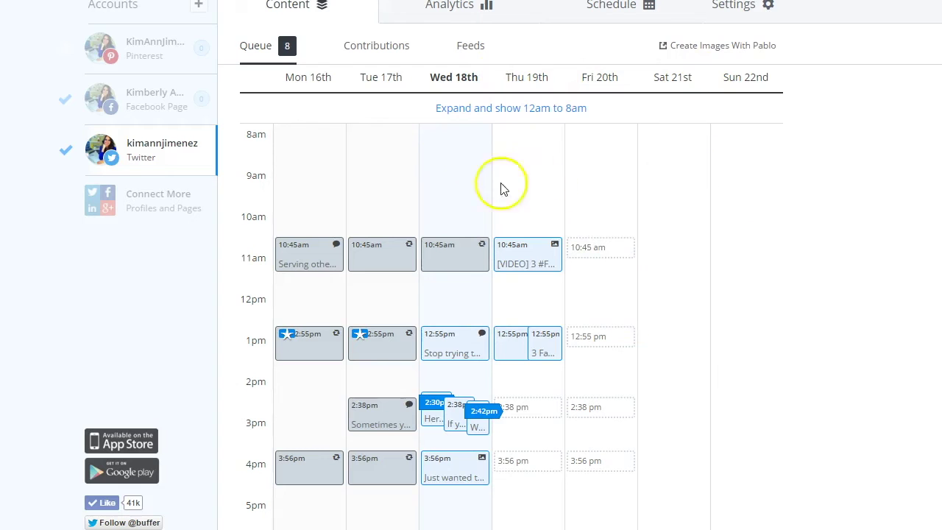
left_click(538, 110)
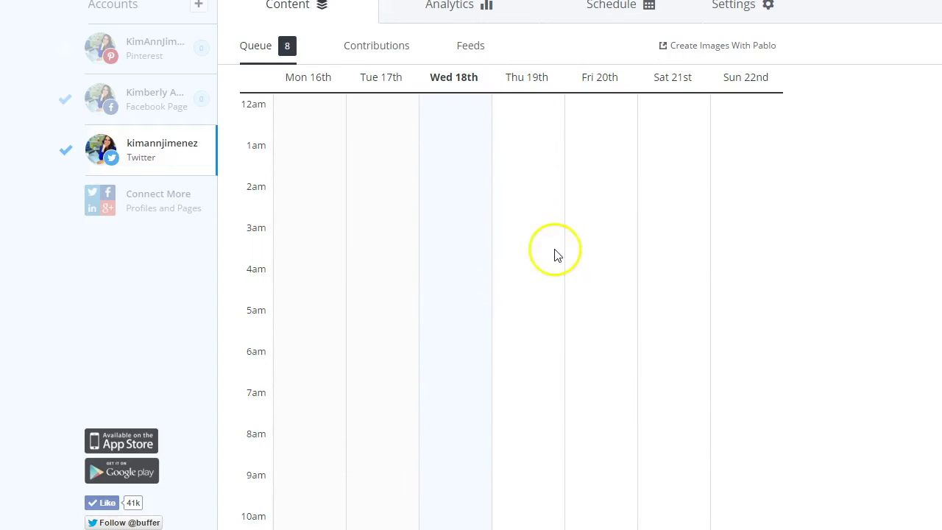
scroll(555, 254, "down", 5)
scroll(563, 242, "up", 6)
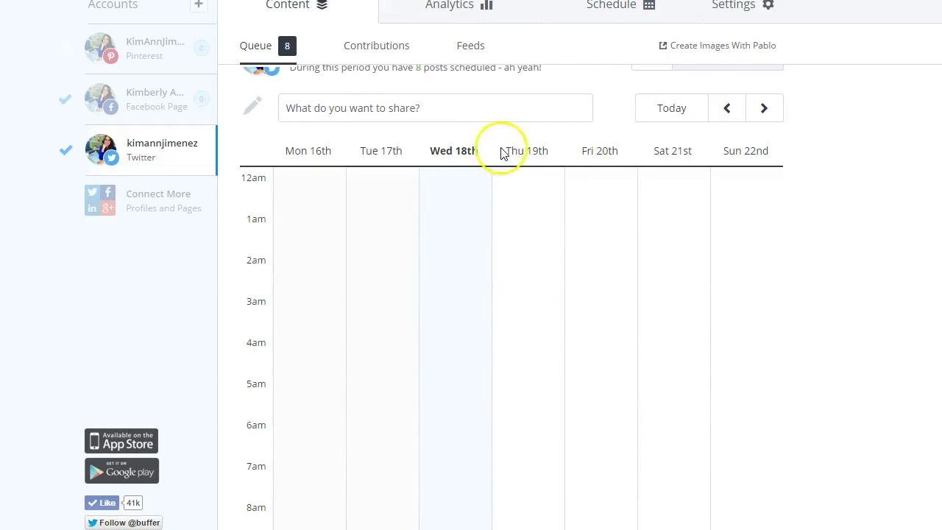
scroll(507, 147, "down", 7)
Look over the week's scheduled posts in the expanded calendar, previewing the first of Thursday's 12:55pm posts
left_click(454, 329)
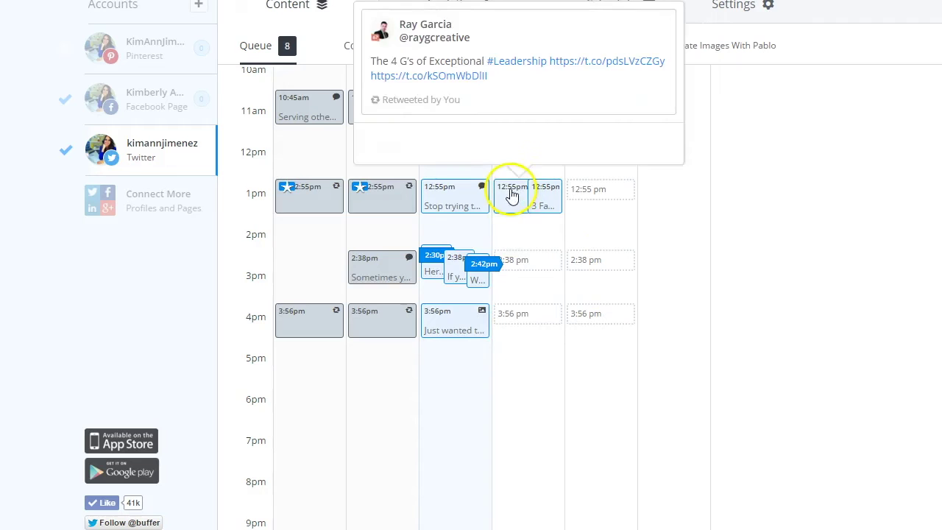
scroll(557, 149, "up", 2)
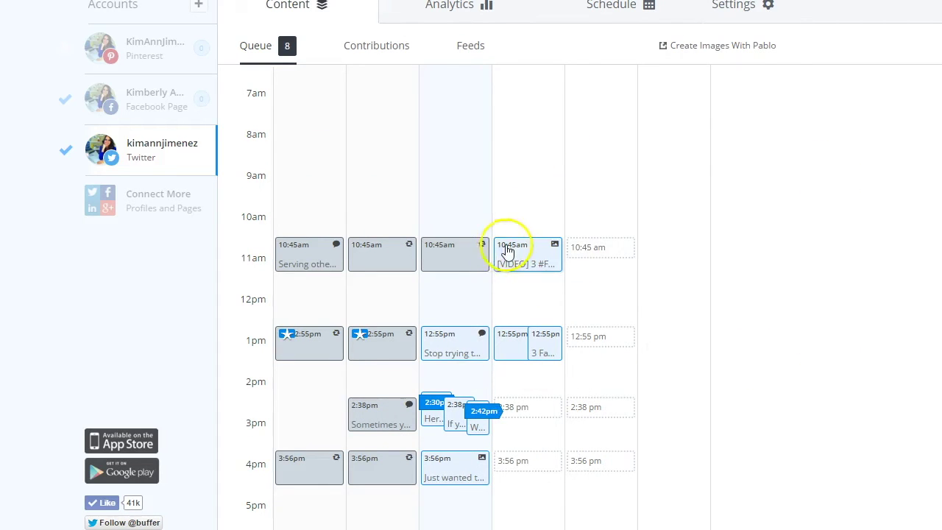
scroll(544, 254, "up", 1)
scroll(552, 238, "up", 4)
scroll(595, 261, "down", 5)
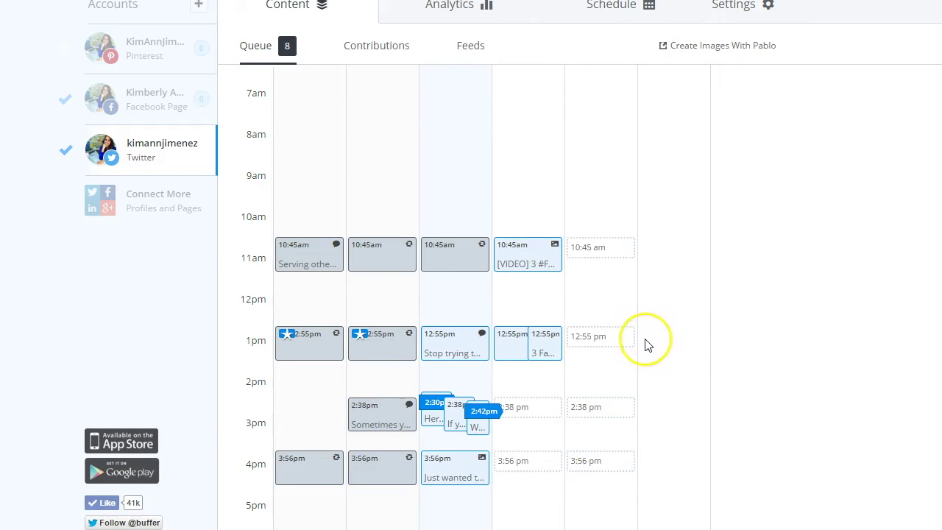
scroll(637, 338, "up", 5)
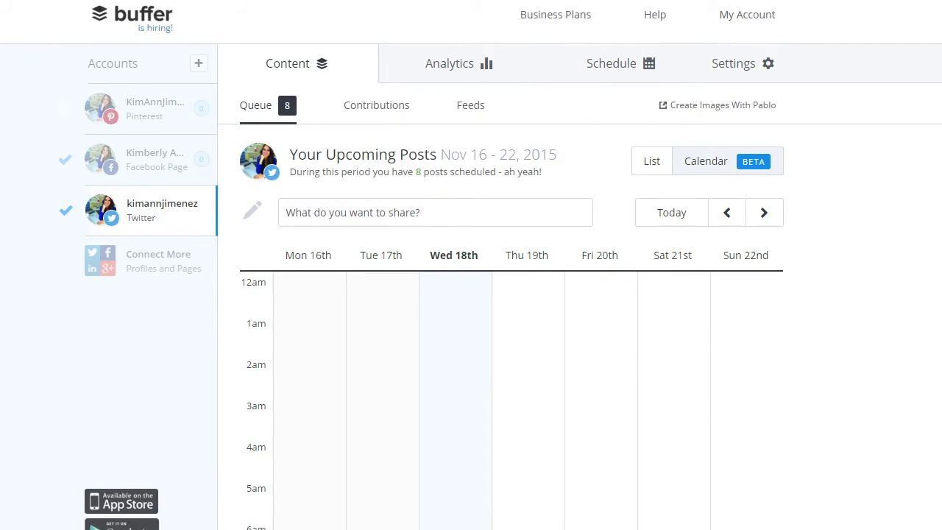
Switch to the "3 Facebook Engagement Tips That Make A Big Difference" blog post, dismiss its enrollment pop-up and open the Buffer composer for it
key("ctrl+t")
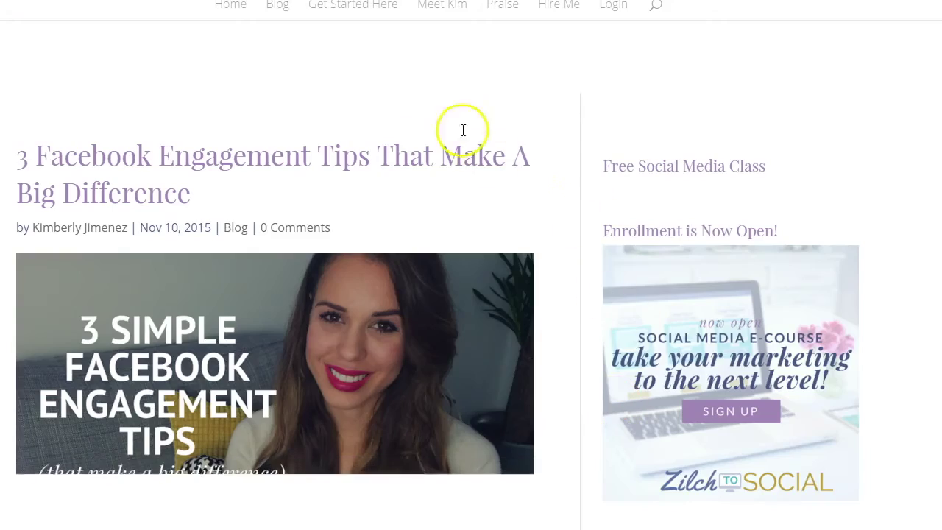
scroll(419, 125, "down", 10)
scroll(420, 130, "up", 8)
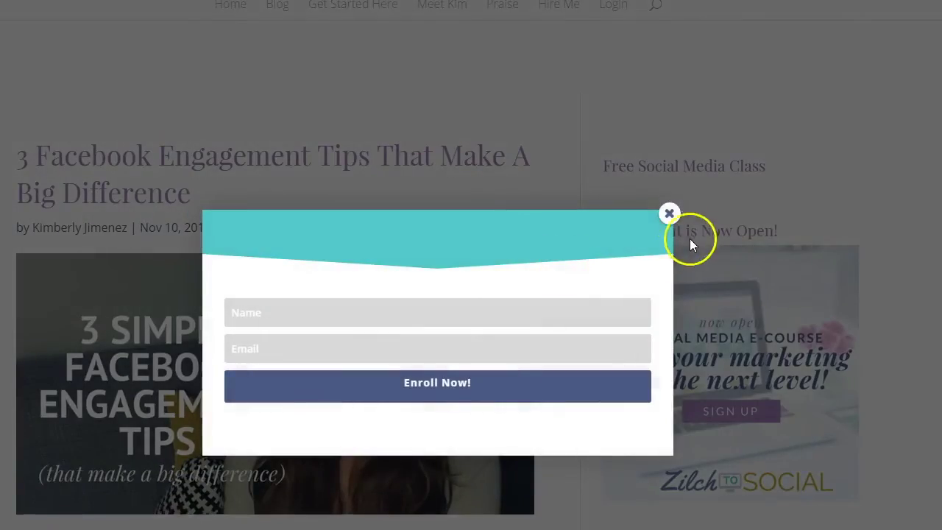
left_click(669, 213)
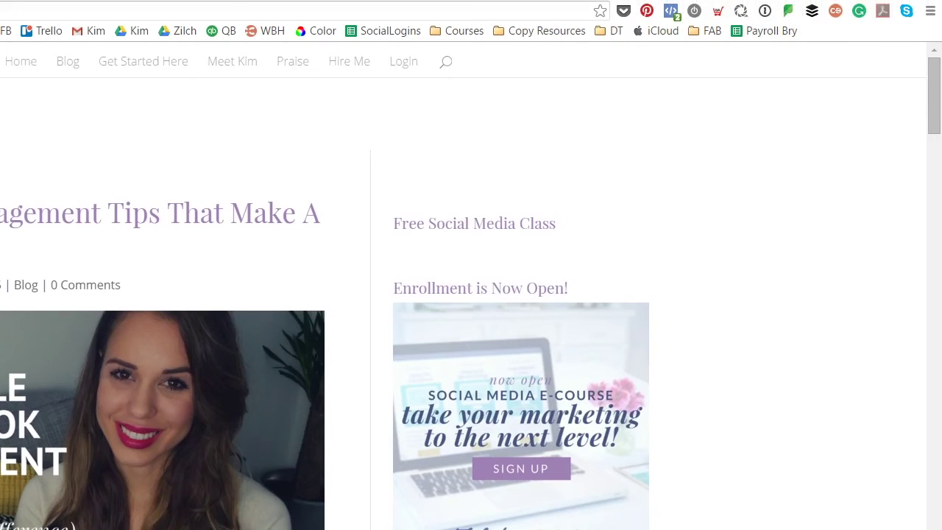
left_click(813, 12)
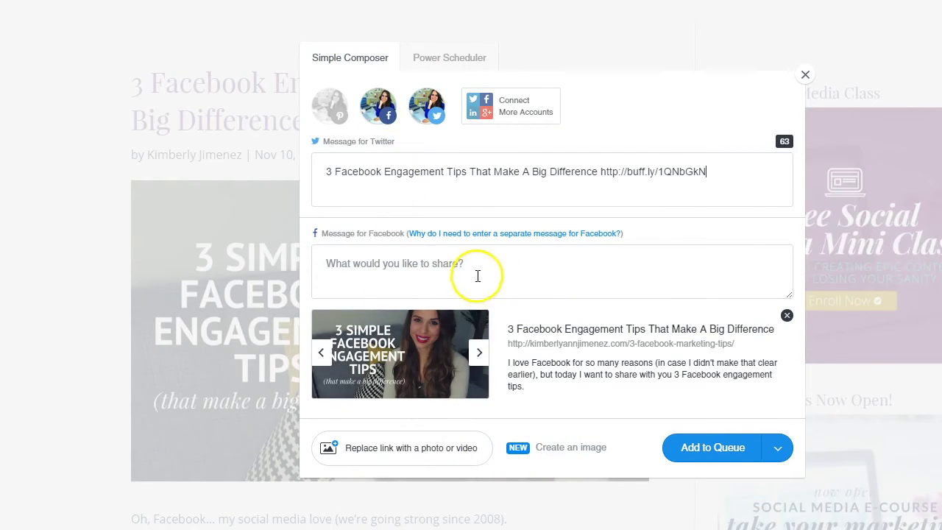
left_click(433, 62)
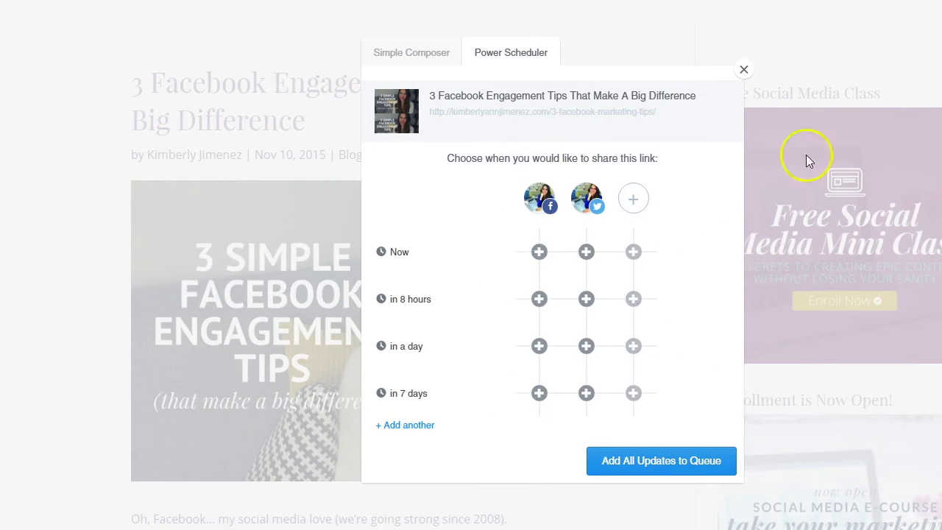
scroll(710, 254, "down", 1)
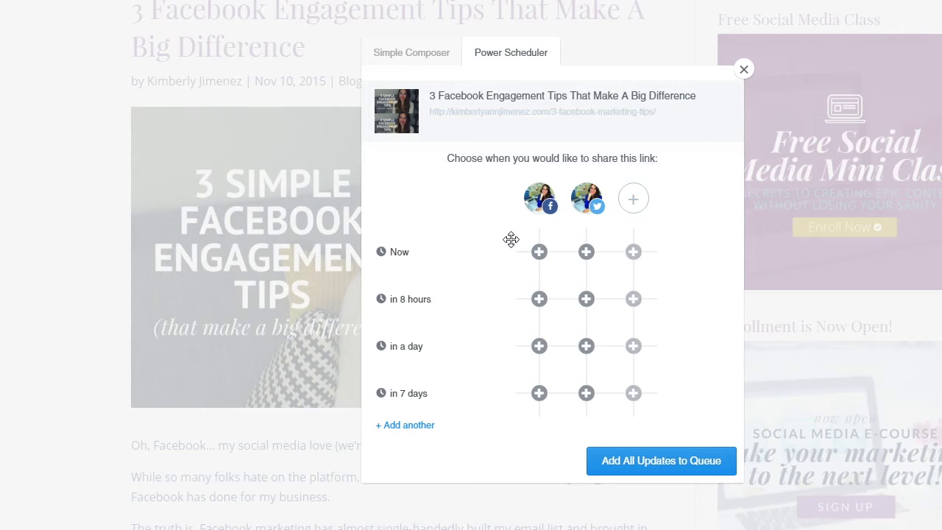
scroll(510, 239, "down", 1)
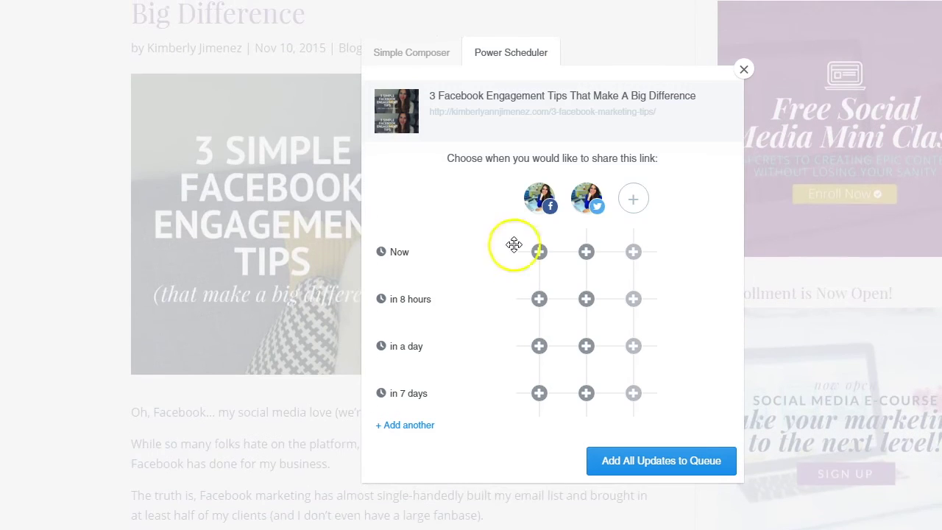
left_click(585, 252)
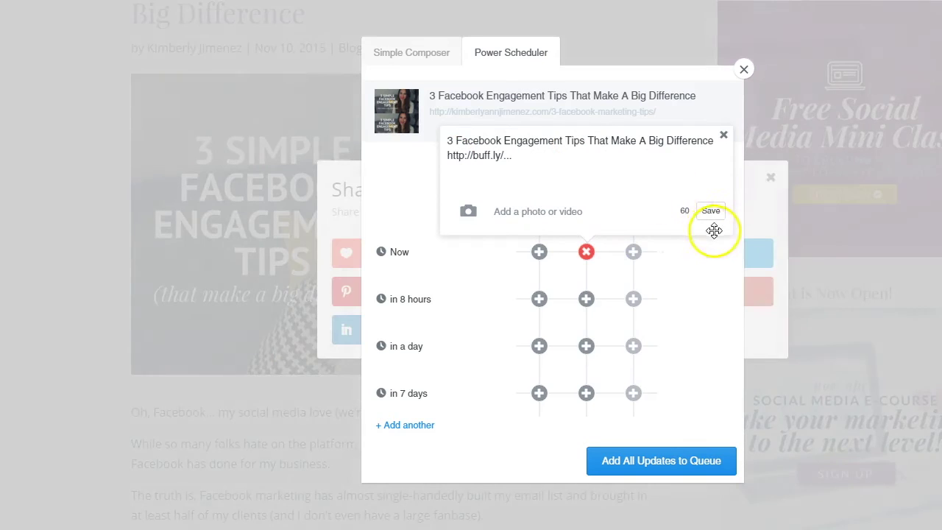
left_click(712, 215)
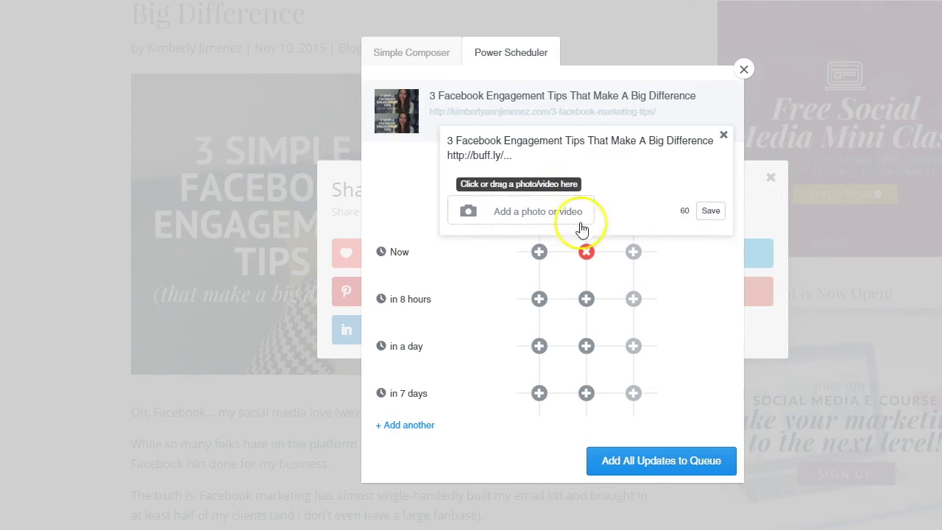
left_click(500, 210)
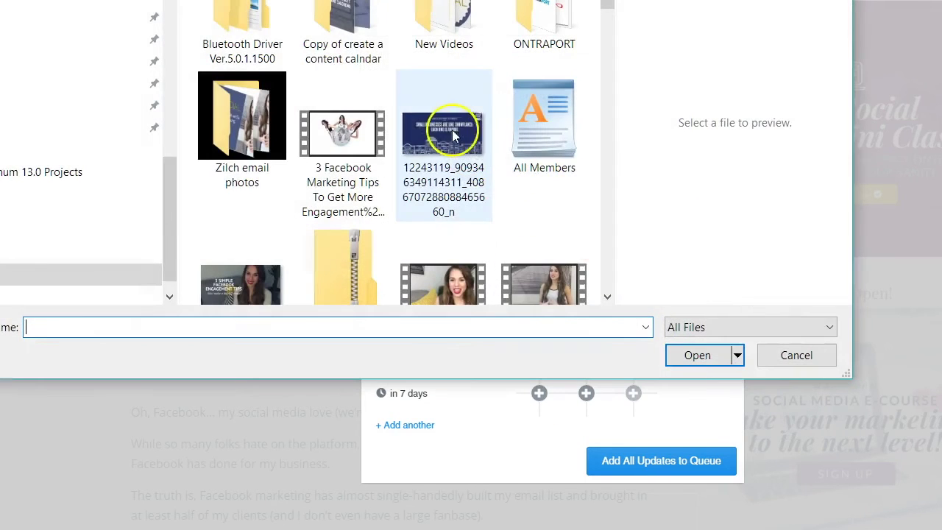
scroll(213, 147, "down", 5)
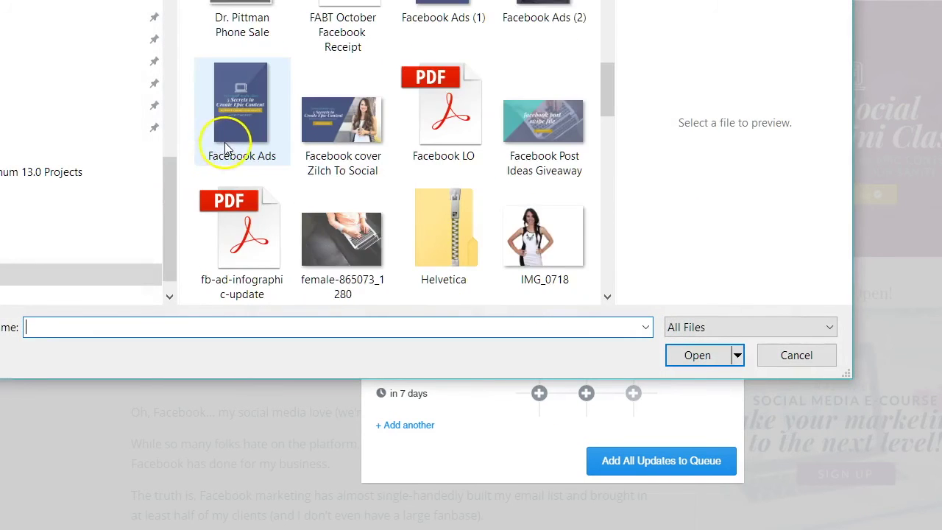
double_click(550, 118)
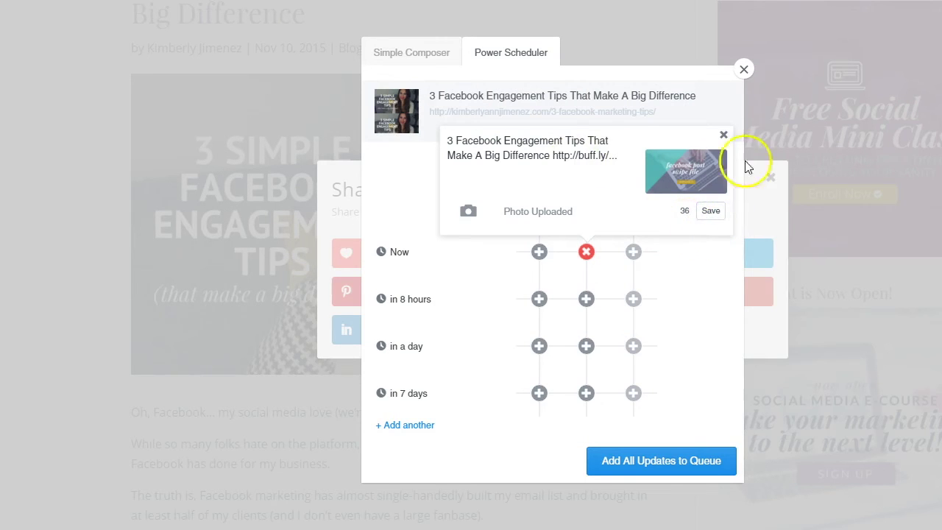
left_click(724, 137)
left_click(587, 251)
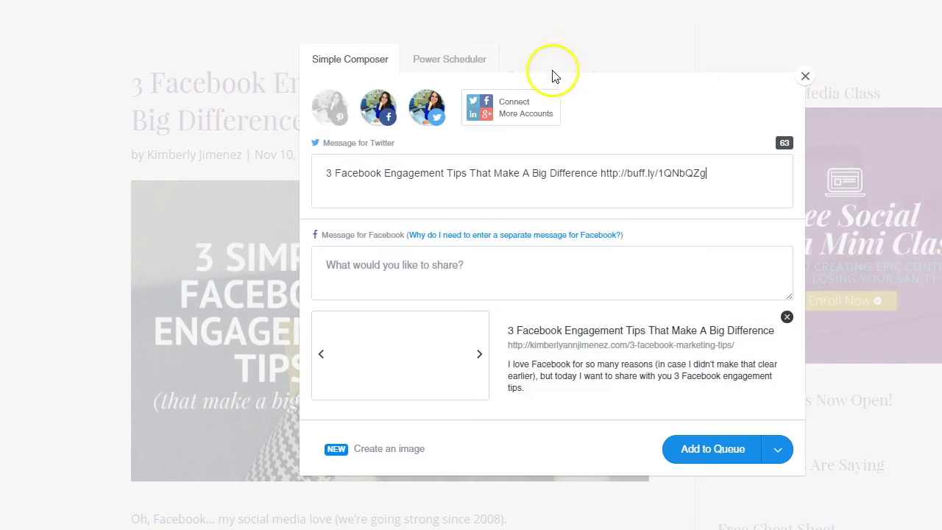
Set up Twitter shares of the blog post link for Now and in 8 hours with the Power Scheduler
left_click(445, 56)
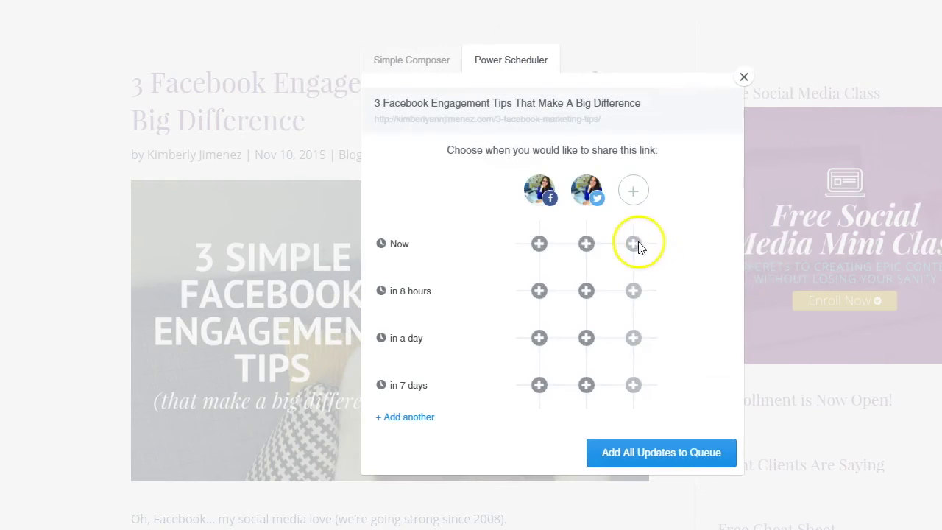
left_click(587, 245)
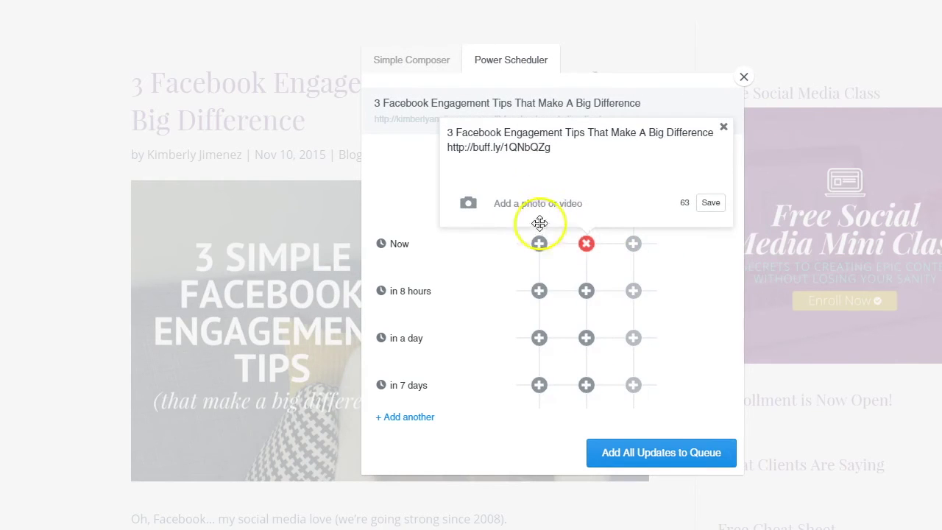
left_click(710, 202)
left_click(586, 291)
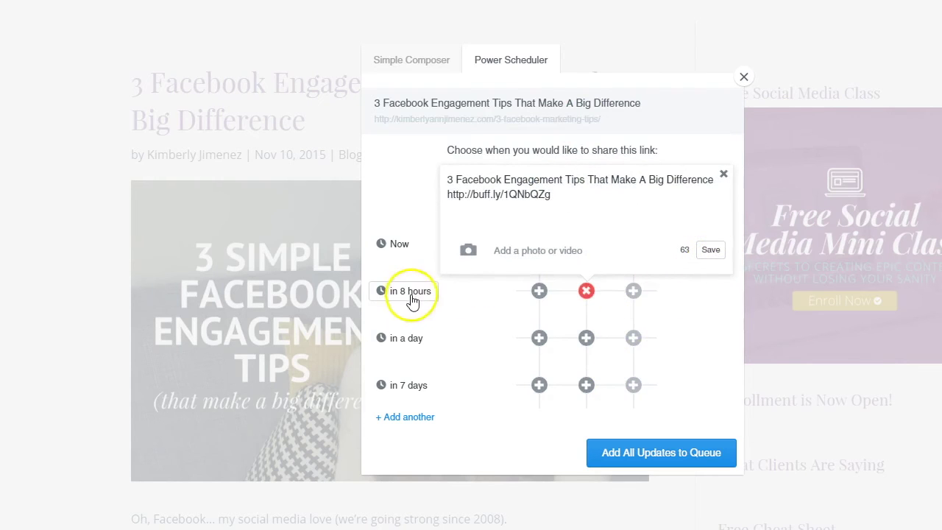
left_click(708, 254)
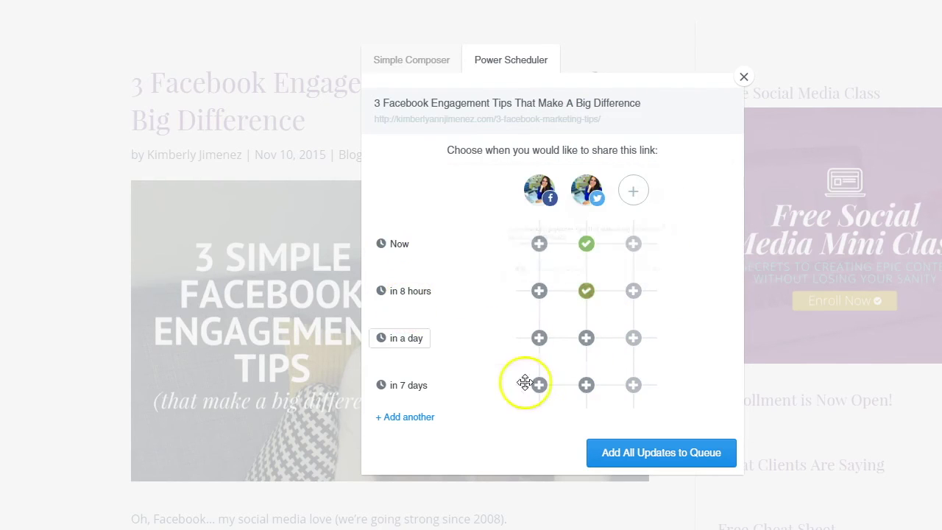
Set up a Twitter share of the link in a day with the "3 Simple Facebook Engagement Tips" image attached
left_click(588, 339)
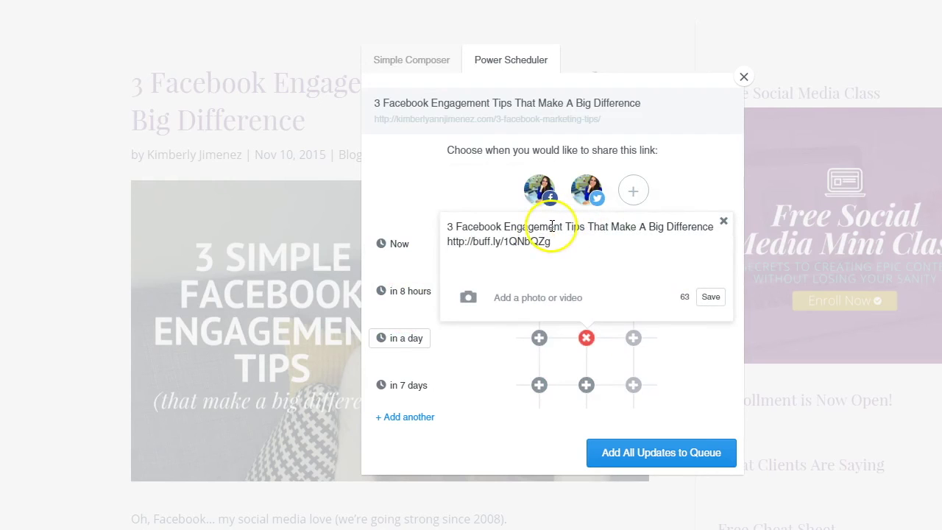
left_click_drag(549, 226, 701, 235)
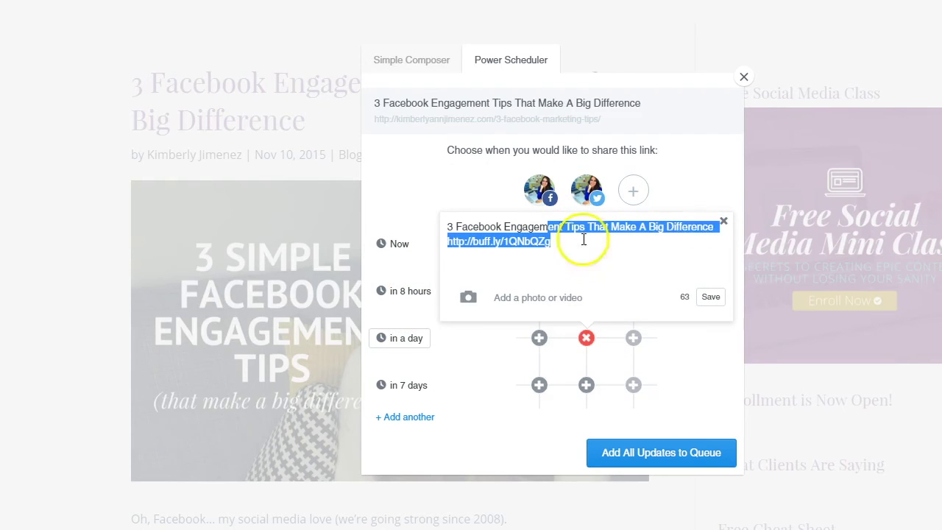
left_click(500, 249)
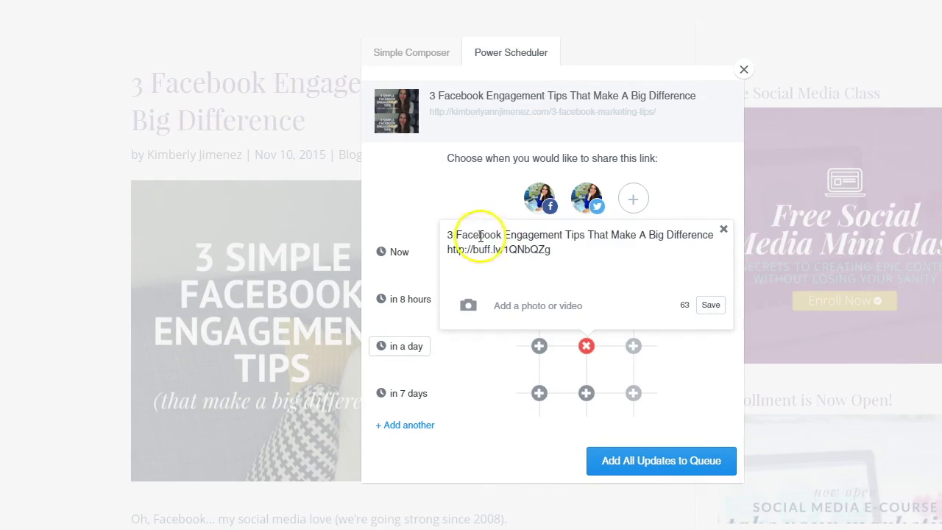
left_click(505, 304)
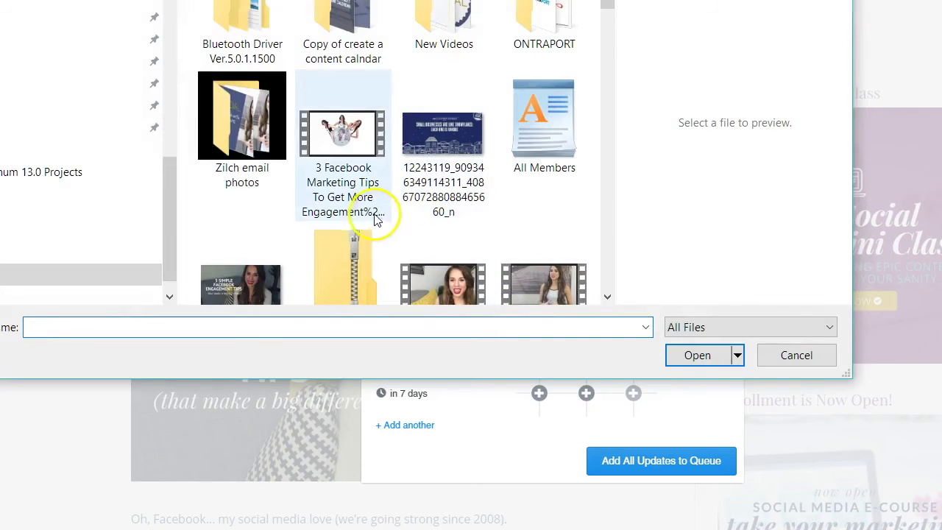
scroll(216, 98, "down", 5)
scroll(238, 98, "up", 3)
left_click(228, 10)
double_click(228, 10)
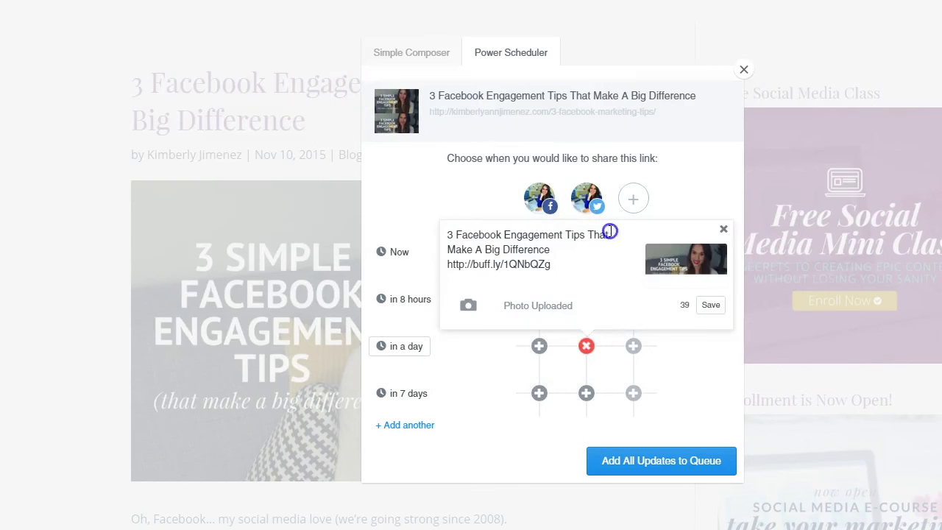
scroll(609, 228, "down", 1)
Set up Twitter shares of the link in 7 days and at an additional time, Nov 28 at 12:52 PM
left_click(589, 392)
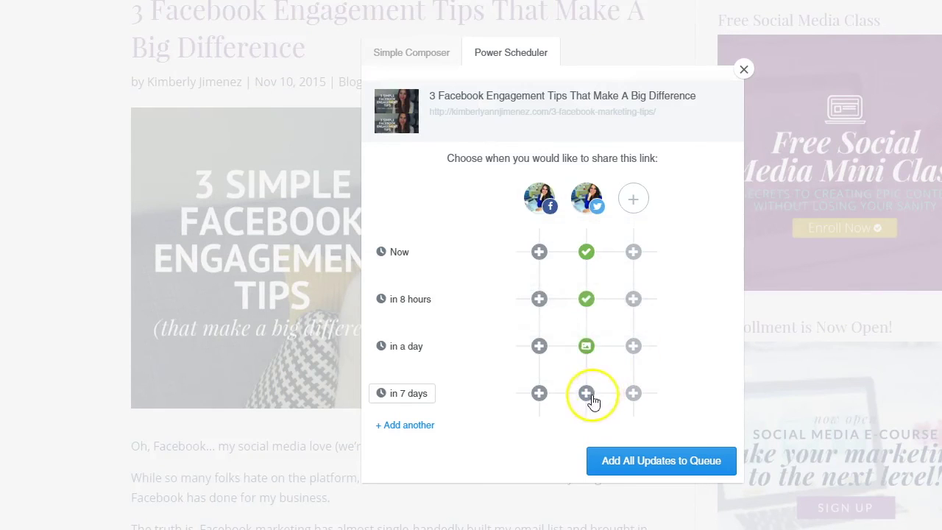
left_click(712, 358)
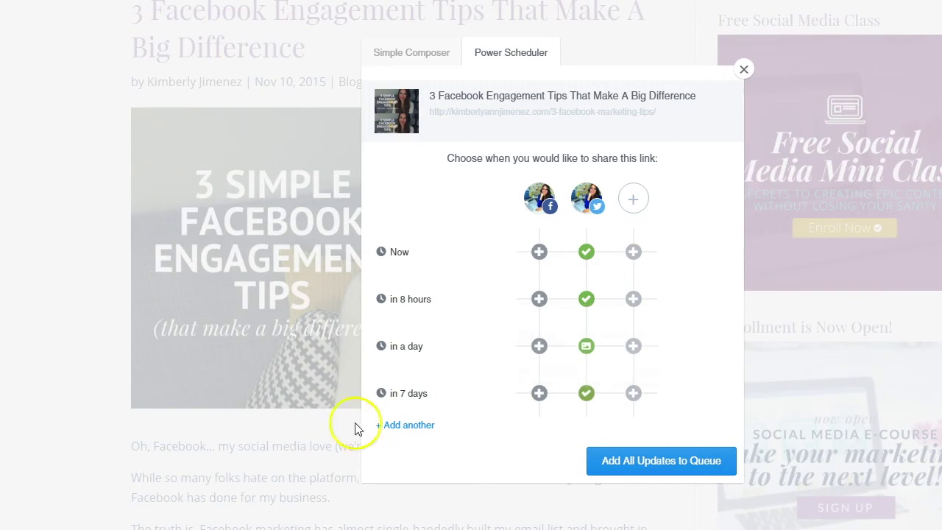
left_click(418, 425)
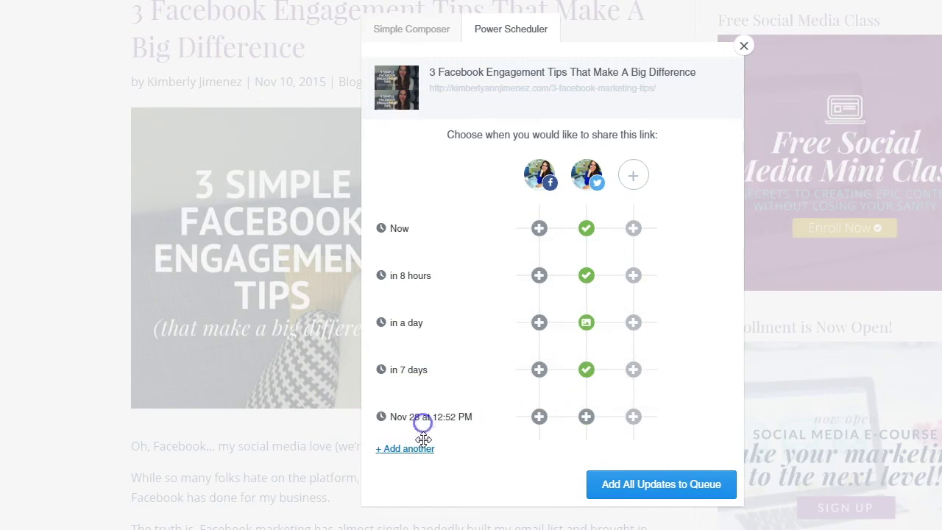
left_click(587, 416)
left_click(712, 376)
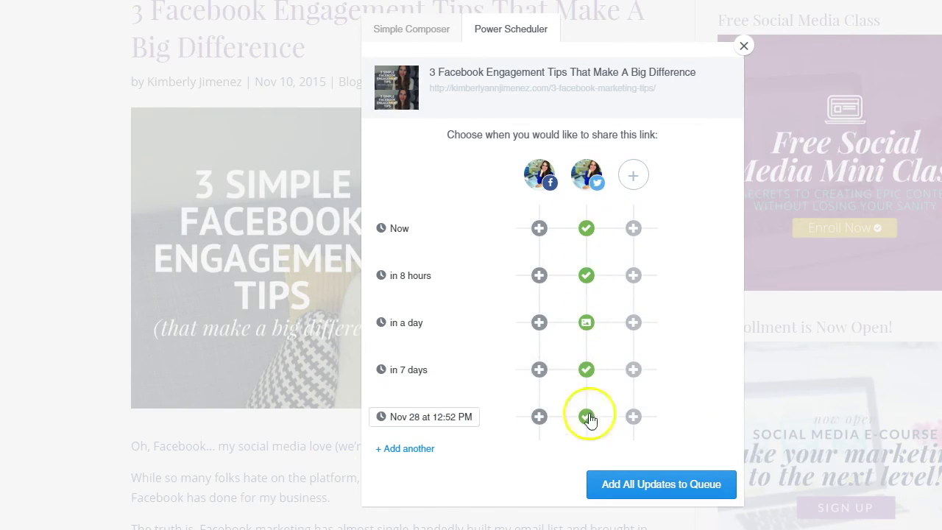
Set up a Twitter share of the link at an additional time, Dec 1 at 12:52 PM, and add all updates to the queue
left_click(420, 447)
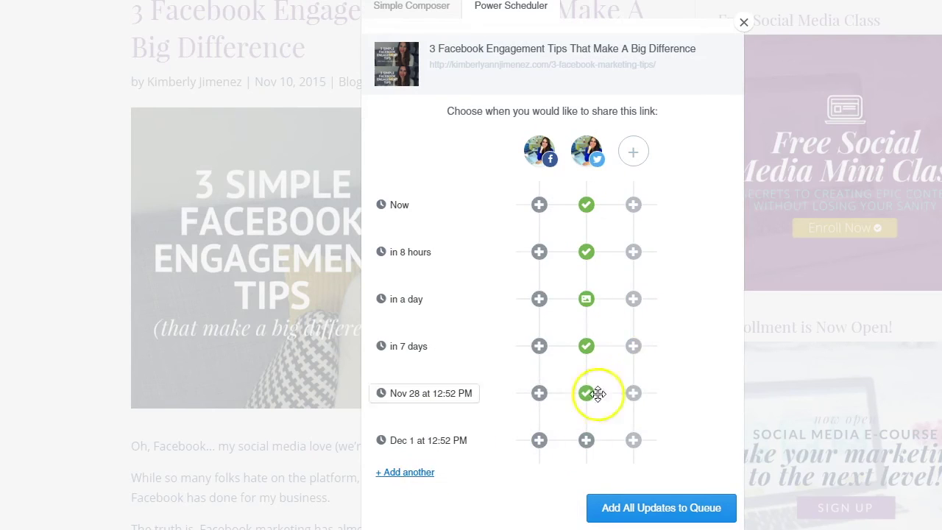
left_click(586, 440)
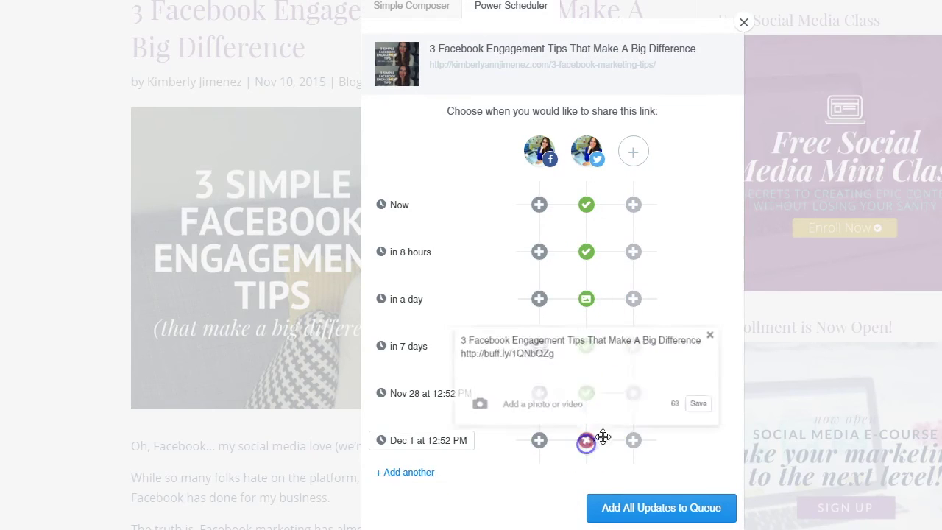
left_click(708, 399)
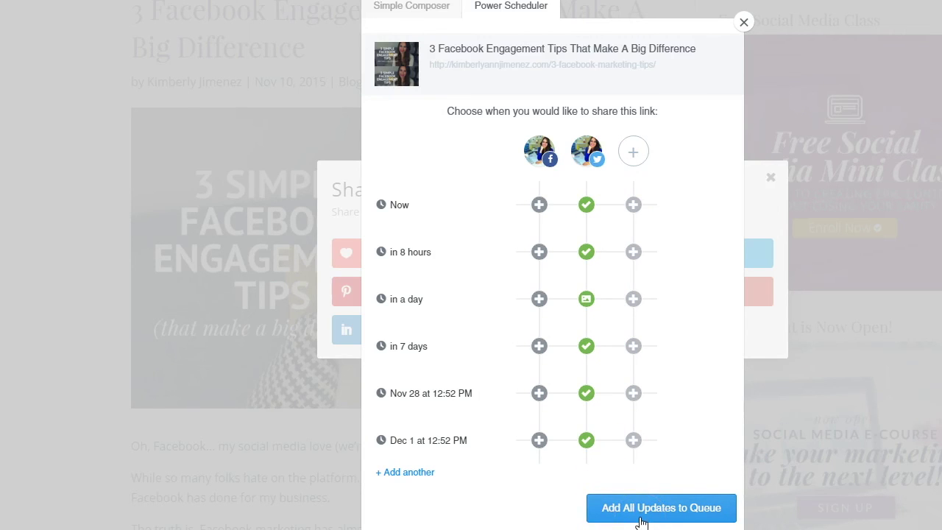
left_click(591, 447)
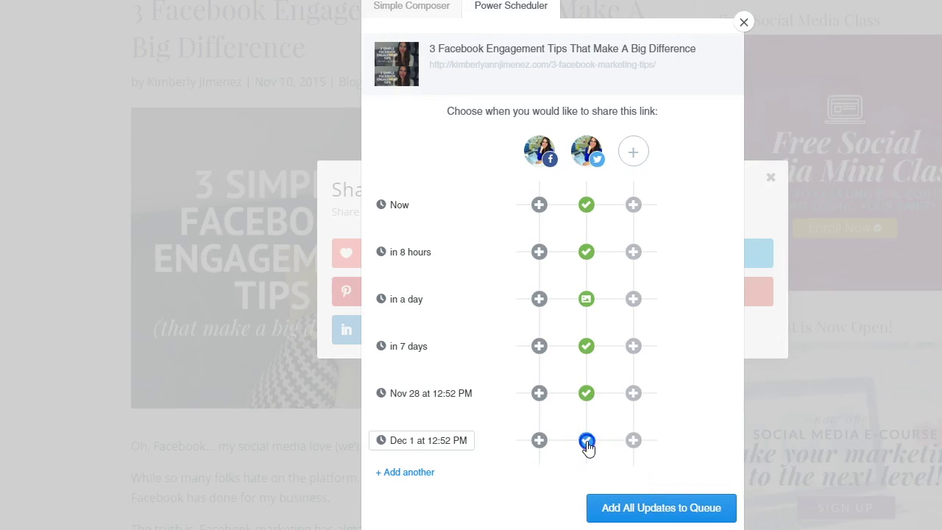
left_click(709, 398)
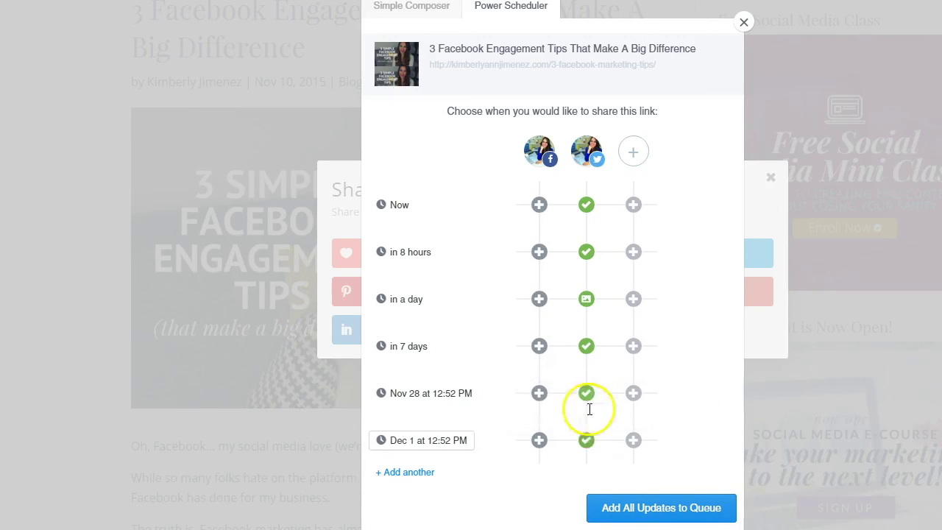
left_click(608, 513)
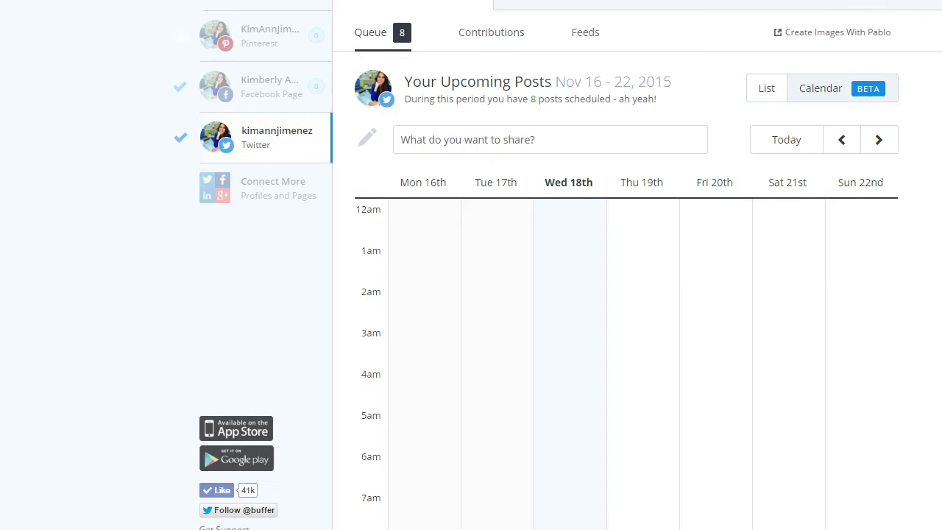
Show the Twitter account's upcoming posts as a list in Buffer and look through the scheduled posts
left_click(374, 33)
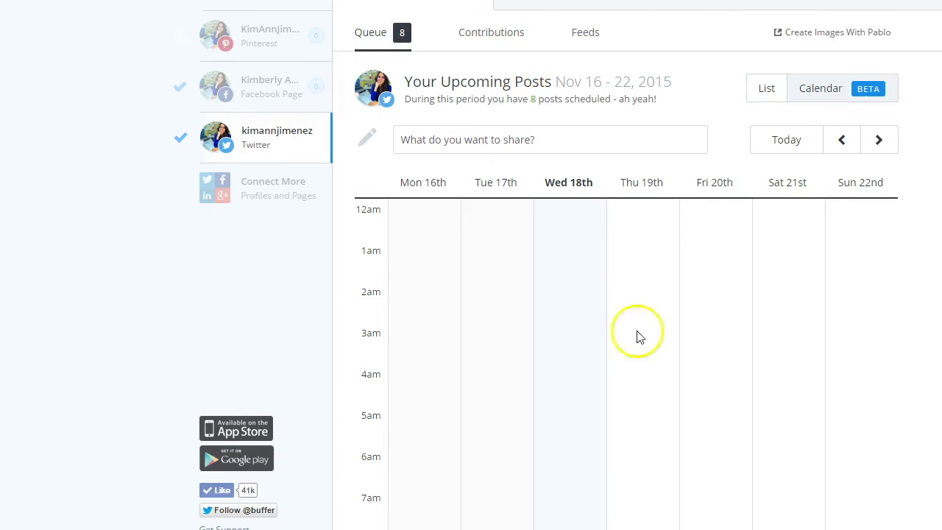
left_click(766, 88)
scroll(552, 257, "down", 6)
scroll(572, 268, "up", 6)
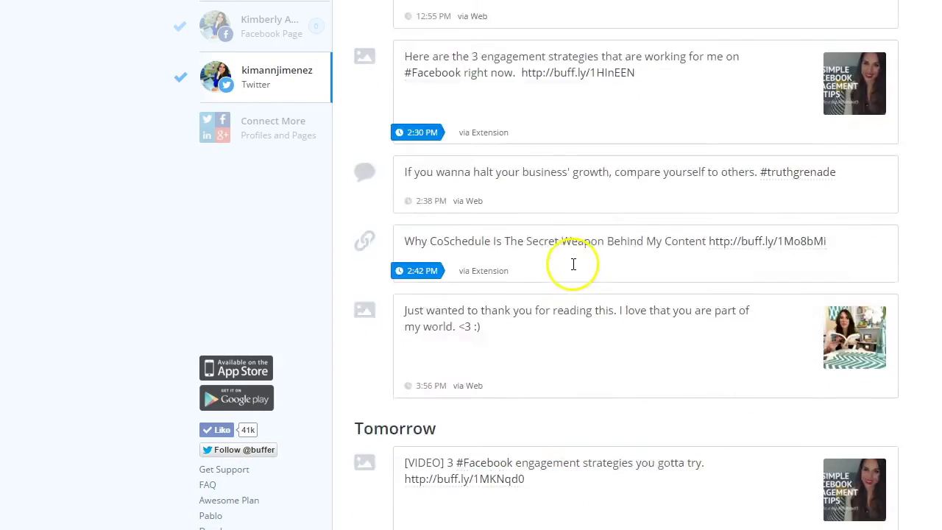
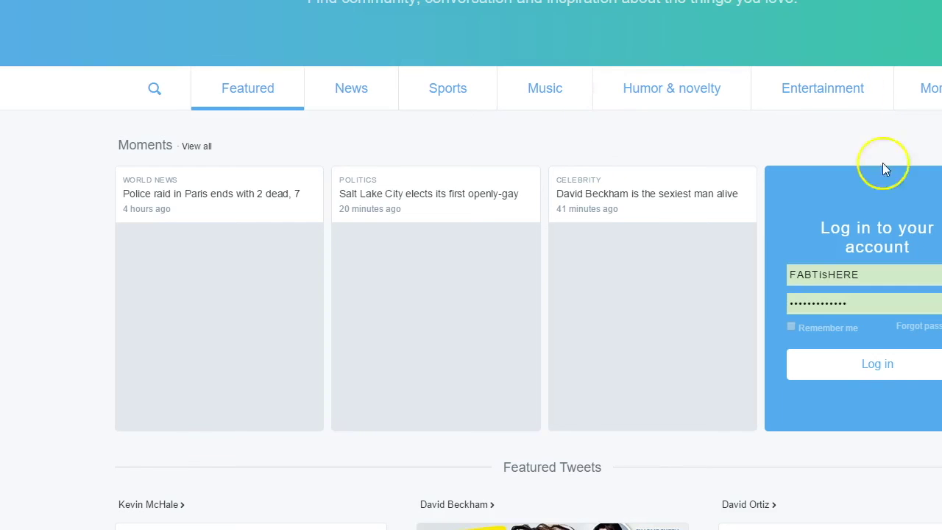
Log in to Twitter with the account's saved username and password
double_click(861, 276)
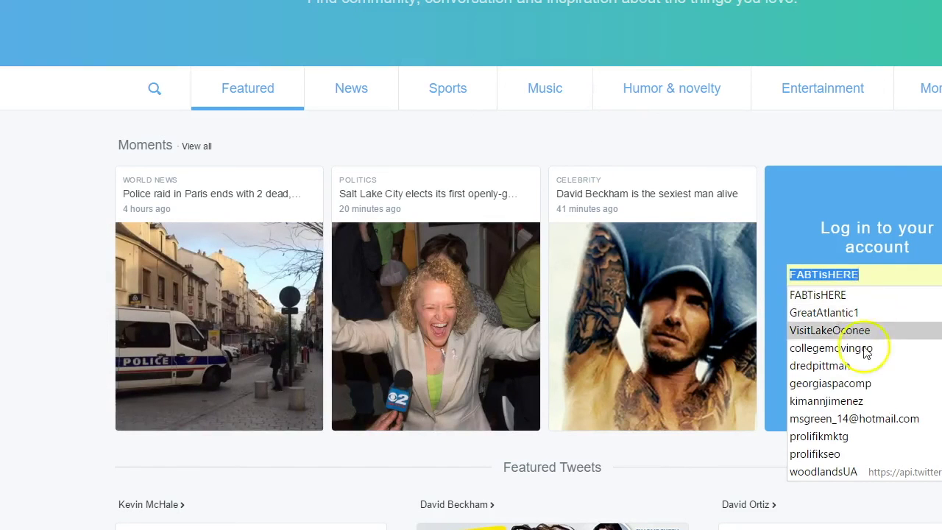
left_click(868, 401)
left_click(883, 364)
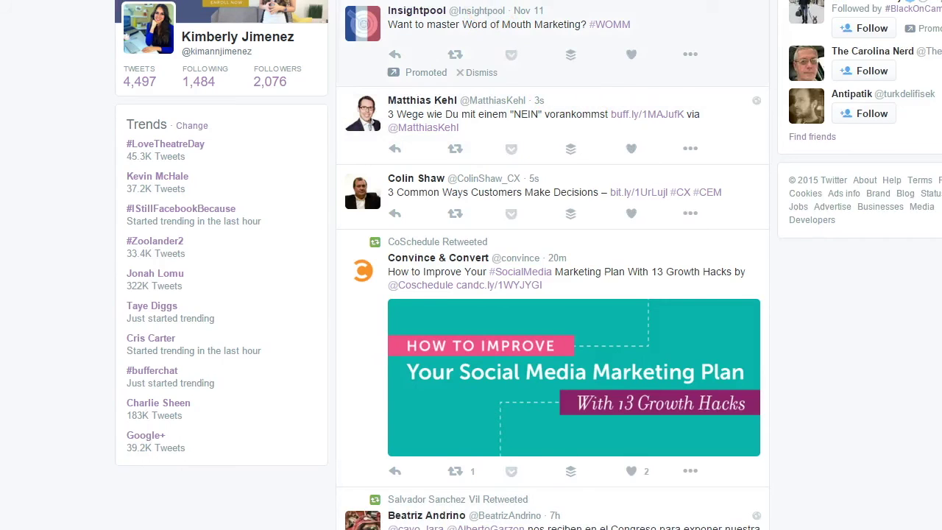
Find the "3 Common Ways Customers Make Decisions" tweet in the home timeline and like it
scroll(488, 29, "up", 1)
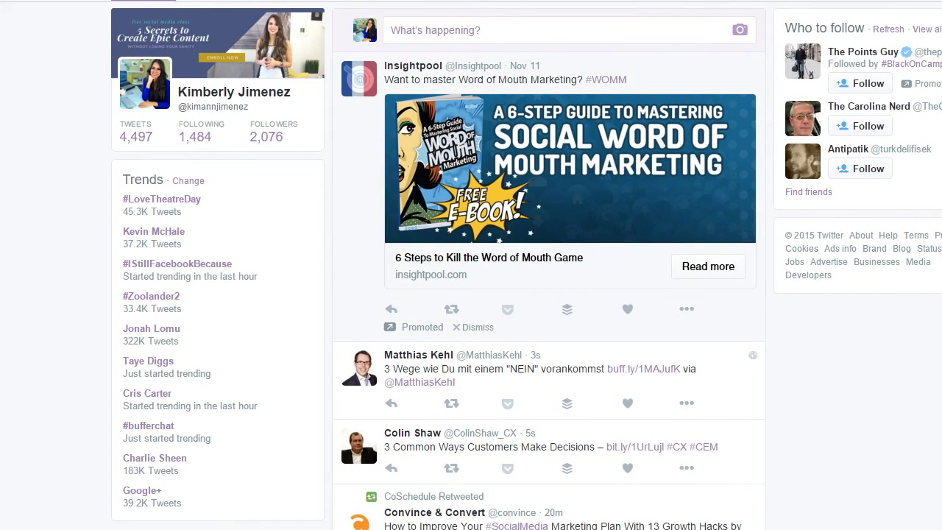
scroll(542, 451, "down", 3)
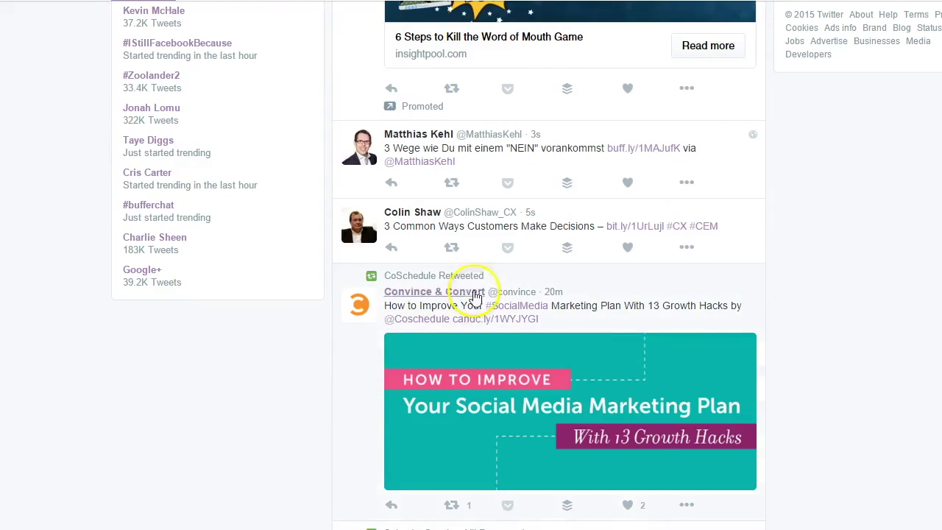
scroll(441, 316, "down", 5)
scroll(408, 339, "up", 6)
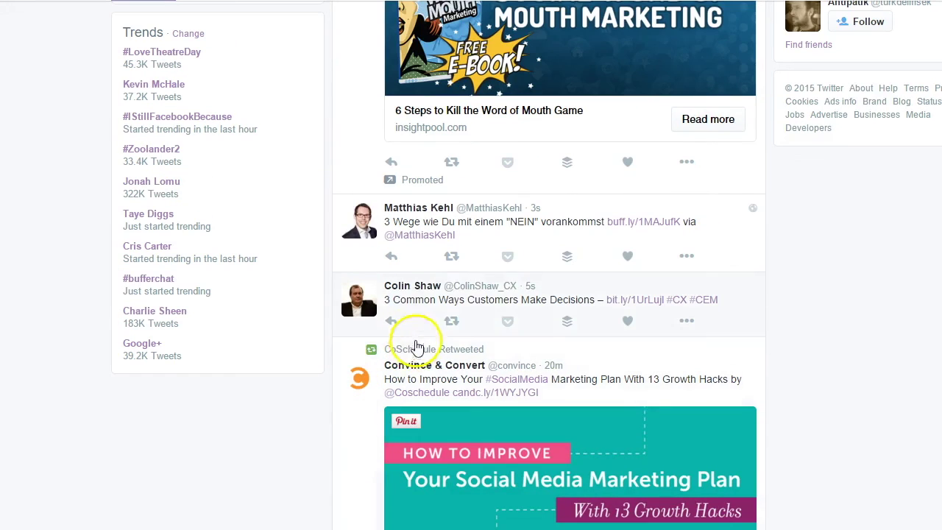
left_click(626, 320)
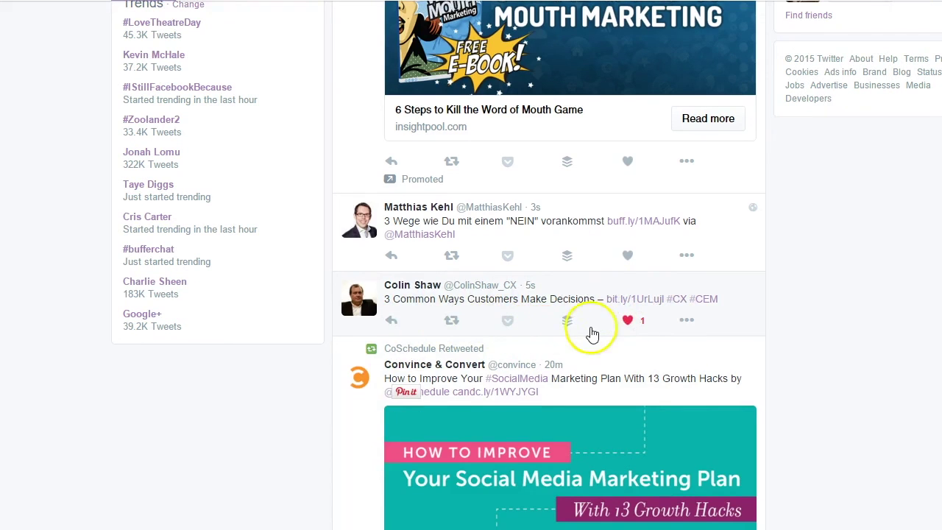
Add a retweet of the "3 Common Ways Customers Make Decisions" tweet to the Buffer queue for Twitter only, excluding the Facebook page
left_click(570, 319)
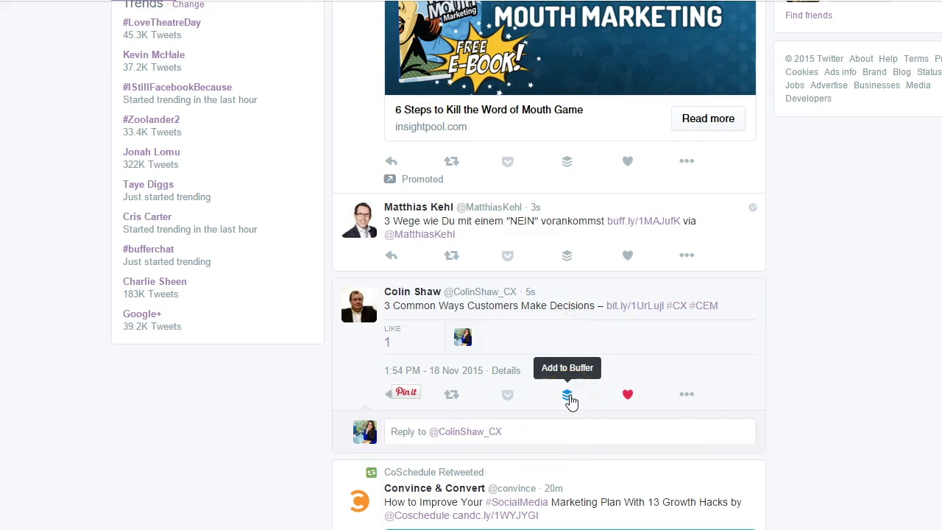
left_click(844, 253)
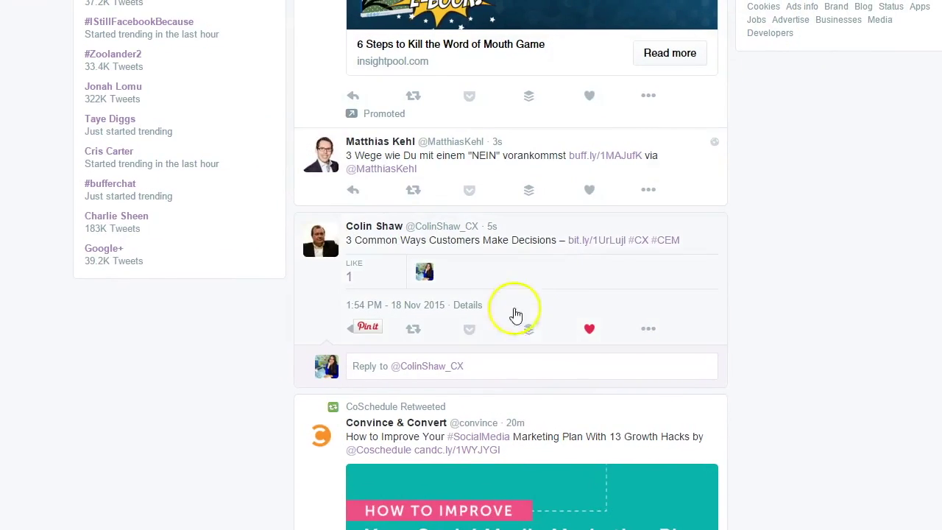
left_click(528, 329)
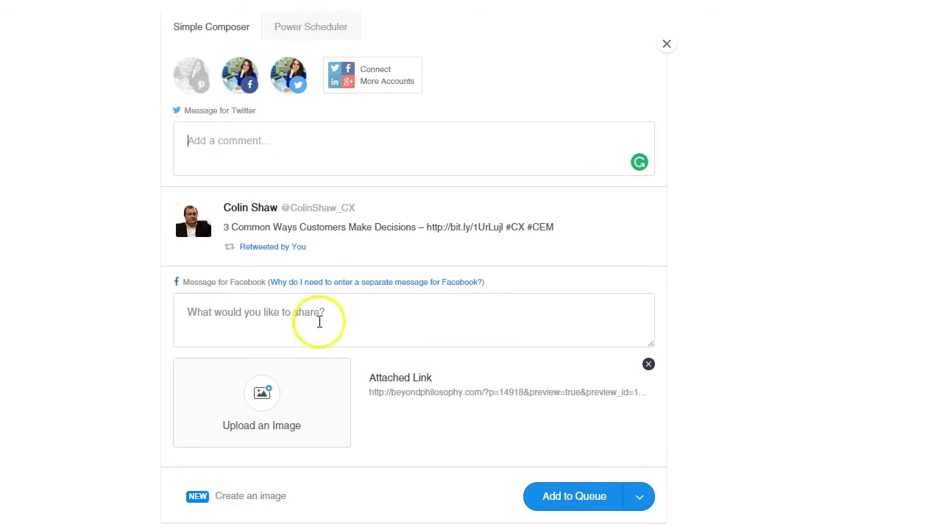
left_click(243, 77)
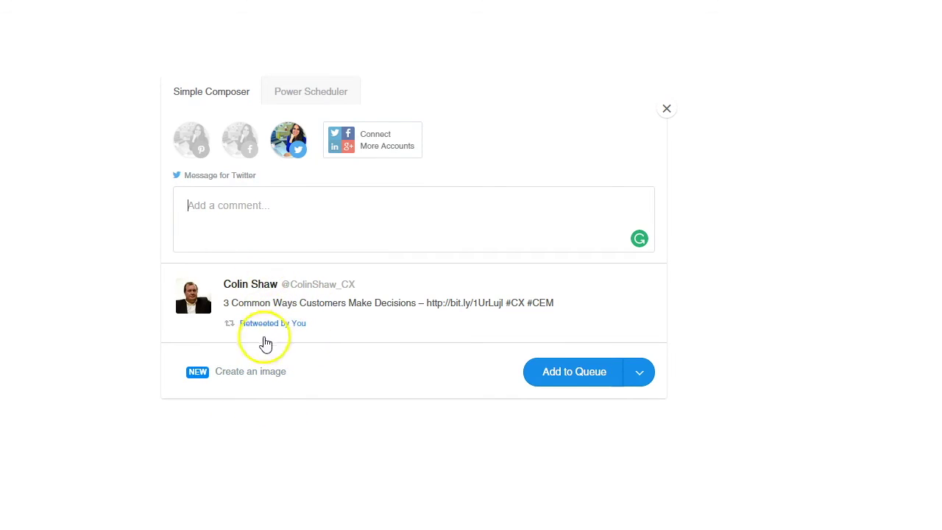
left_click(591, 372)
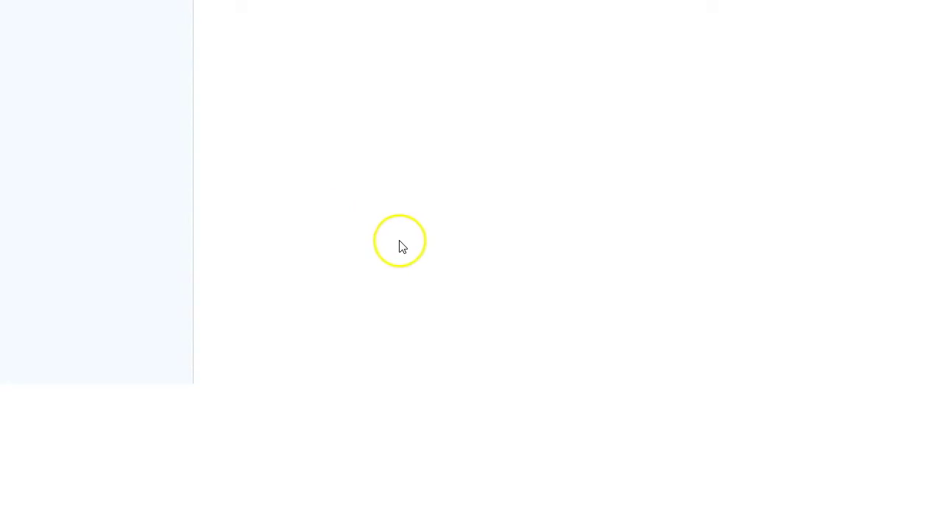
Delete the "3 Common Ways Customers Make Decisions" retweet from tomorrow's posts in the Buffer queue
scroll(434, 220, "down", 5)
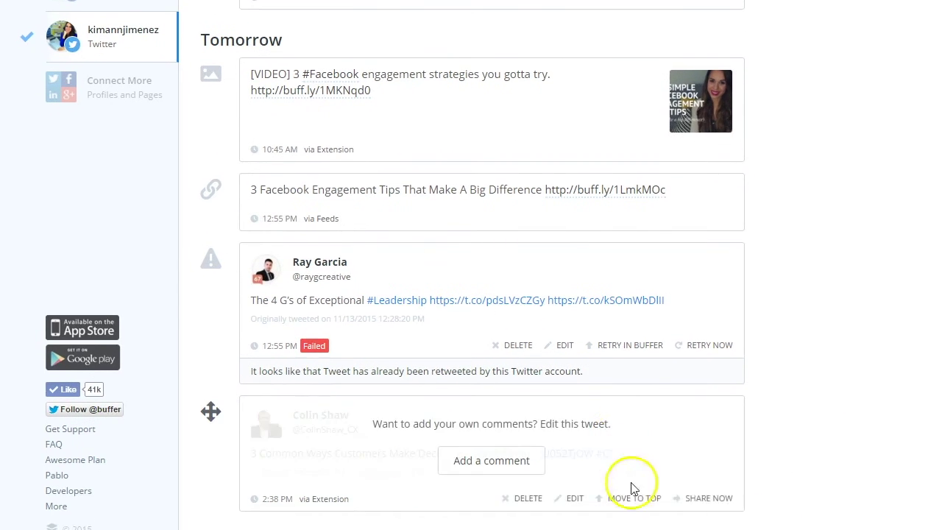
left_click(529, 507)
left_click(487, 250)
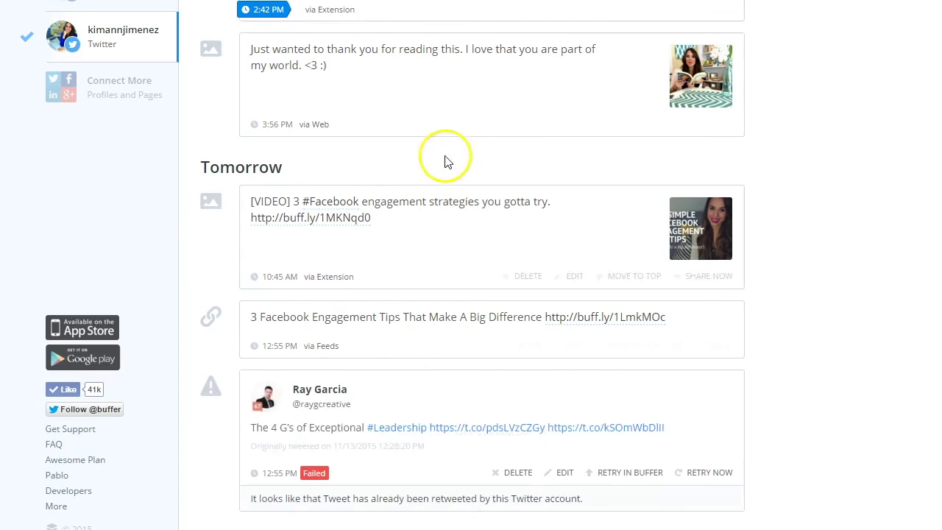
scroll(444, 151, "up", 6)
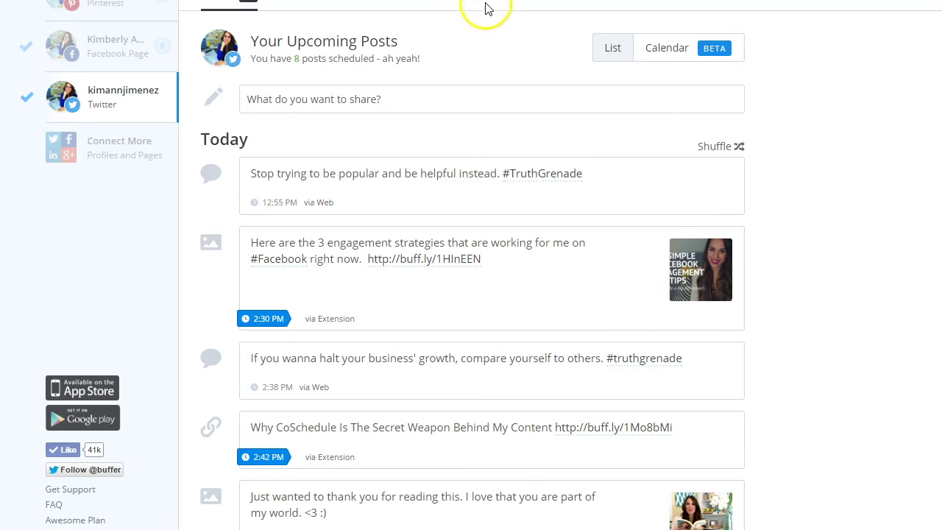